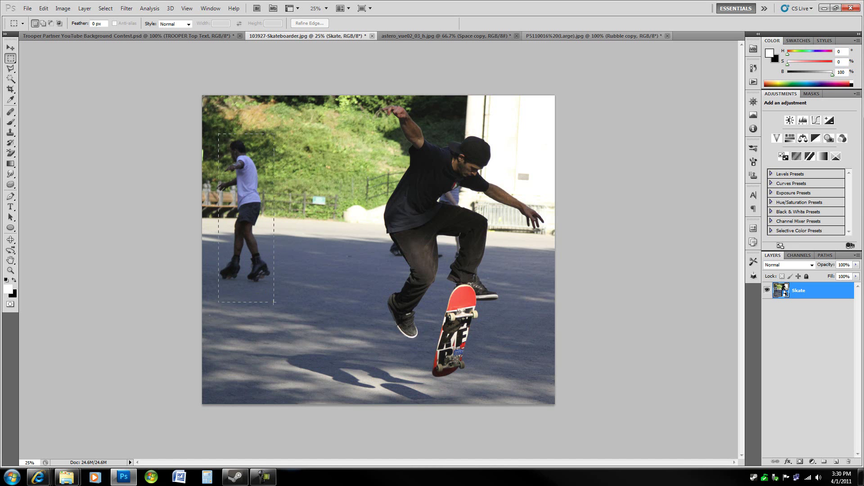
- Clear the rectangular selection and activate the Clone Stamp tool for retouching the roller skater in the background
click(301, 296)
key(ctrl+plus)
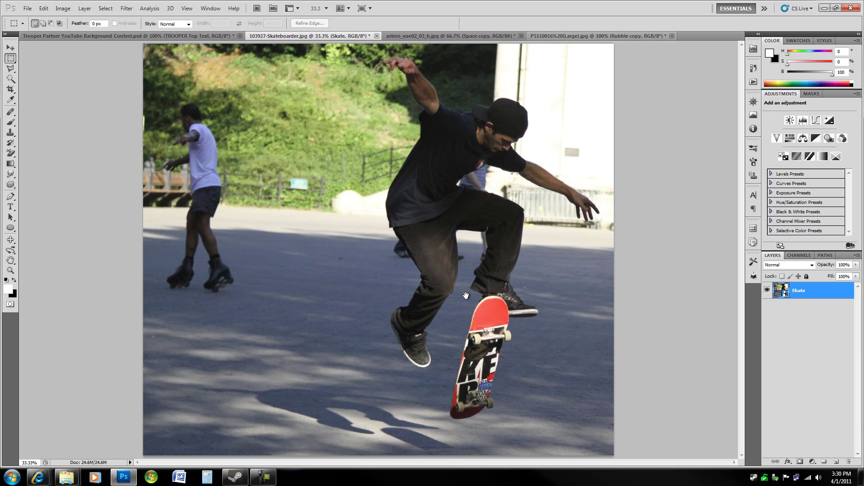
key(ctrl+plus)
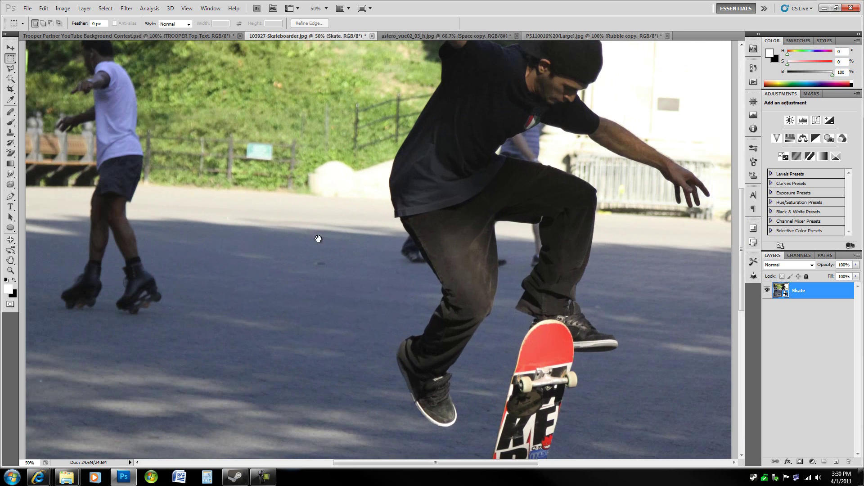
drag(318, 239, 537, 343)
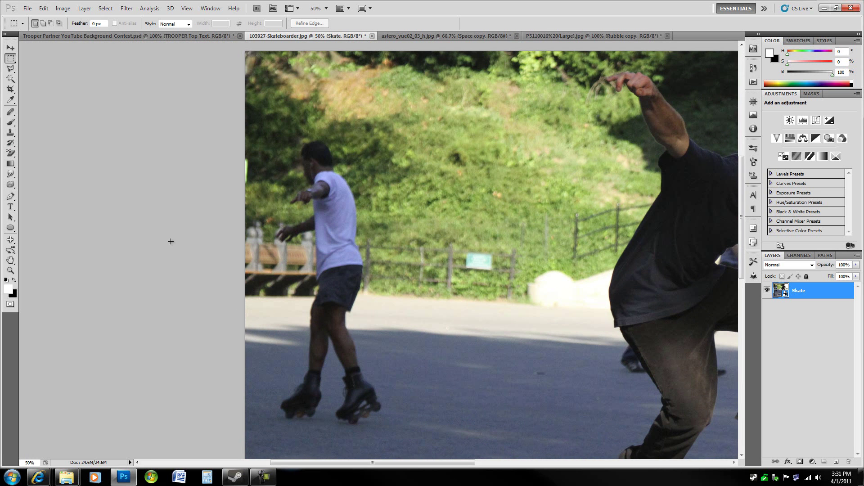
click(11, 132)
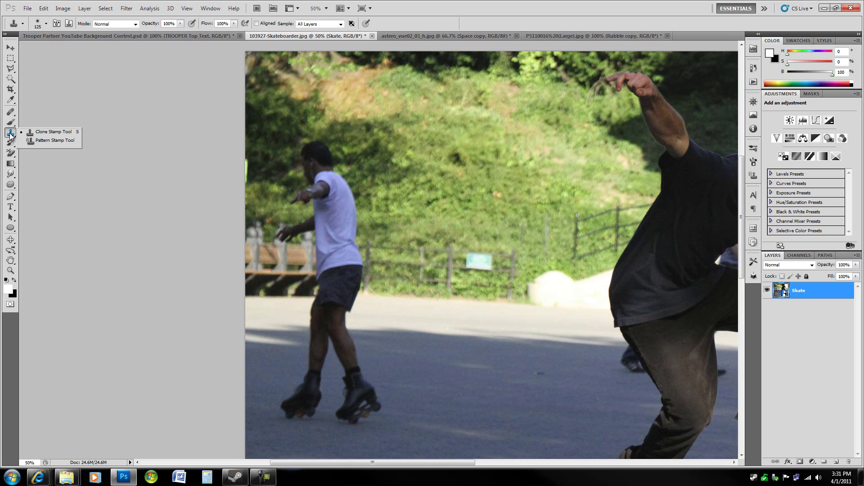
click(51, 134)
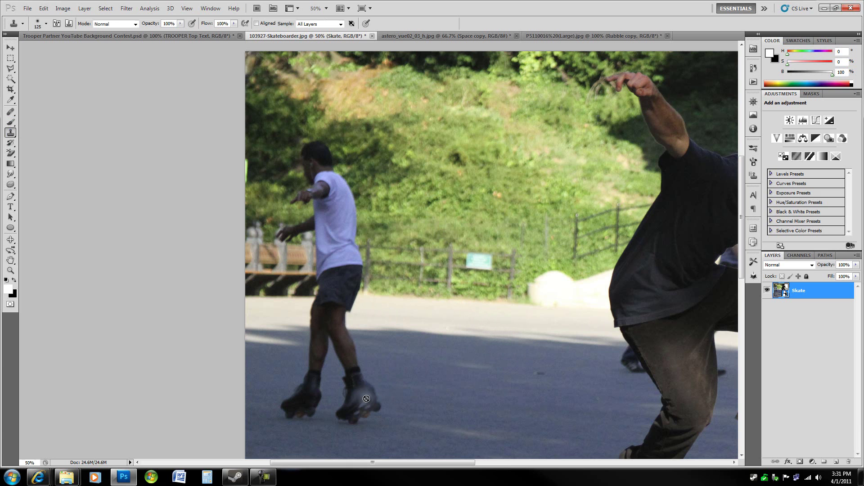
- Try a clone stroke over the right-hand roller skate, undo it, and set the brush size to 150
drag(369, 401, 365, 407)
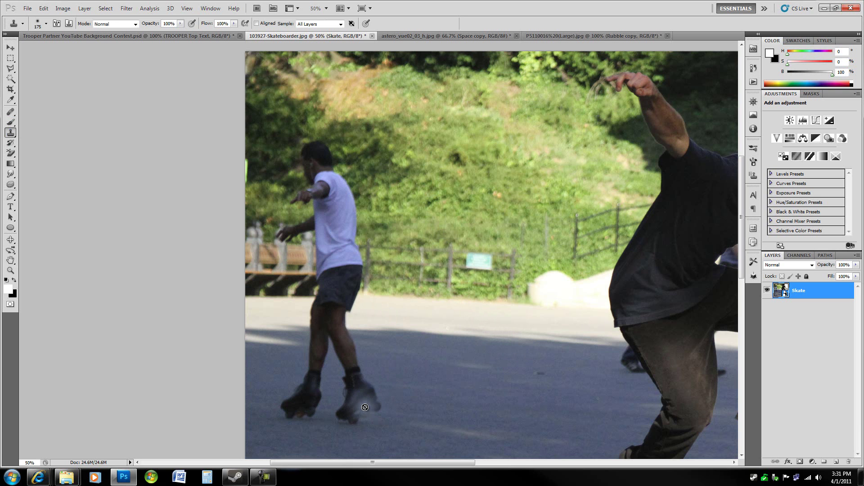
key(ctrl+z)
key(bracketleft)
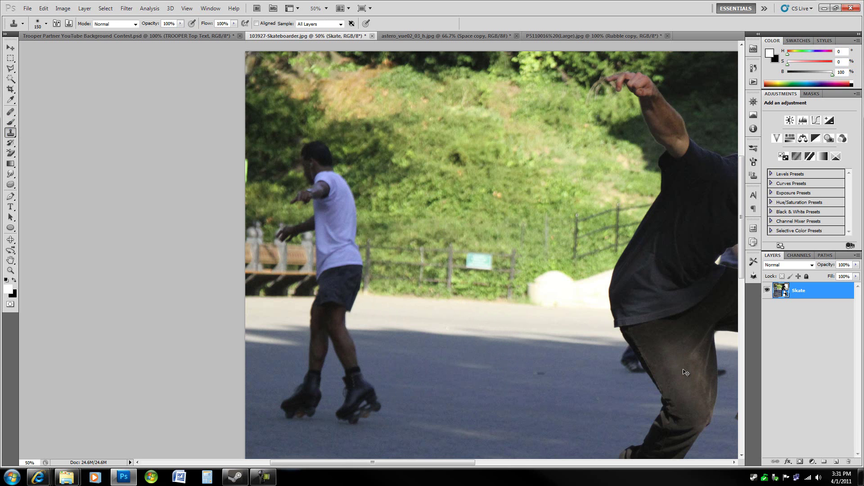
- Duplicate the Skate layer and rasterize the copy
key(ctrl+j)
key(ctrl+z)
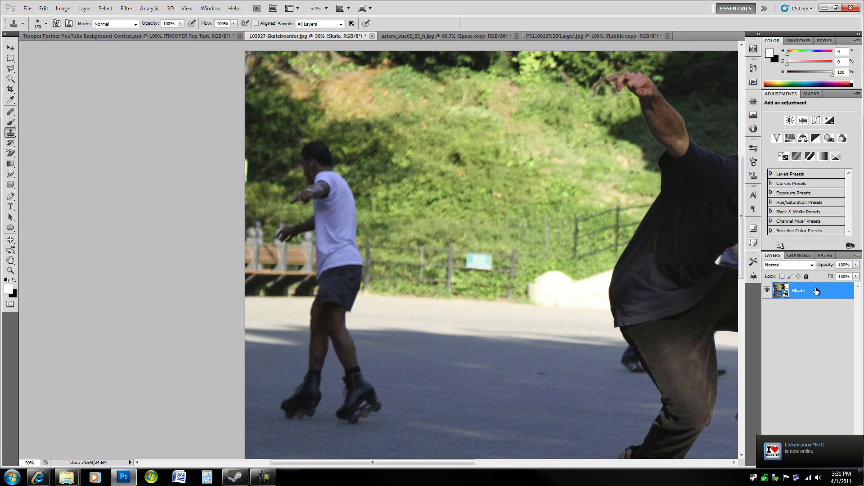
key(ctrl+j)
key(ctrl+z)
drag(812, 302, 837, 461)
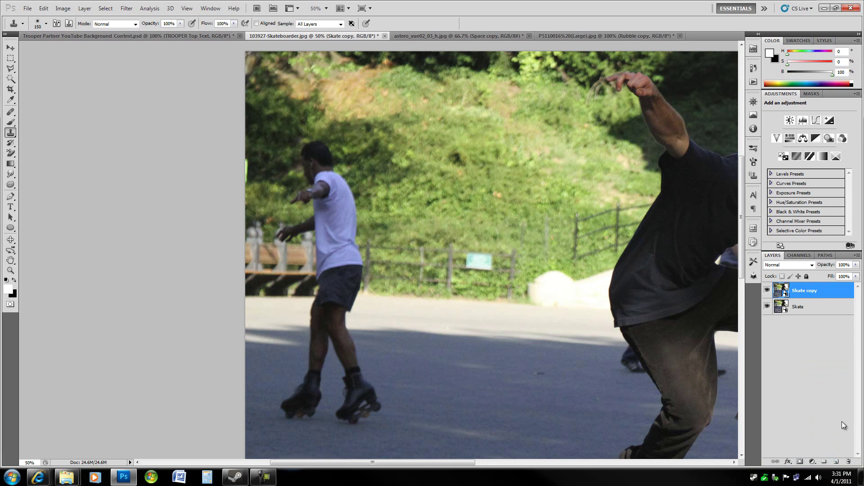
right_click(824, 292)
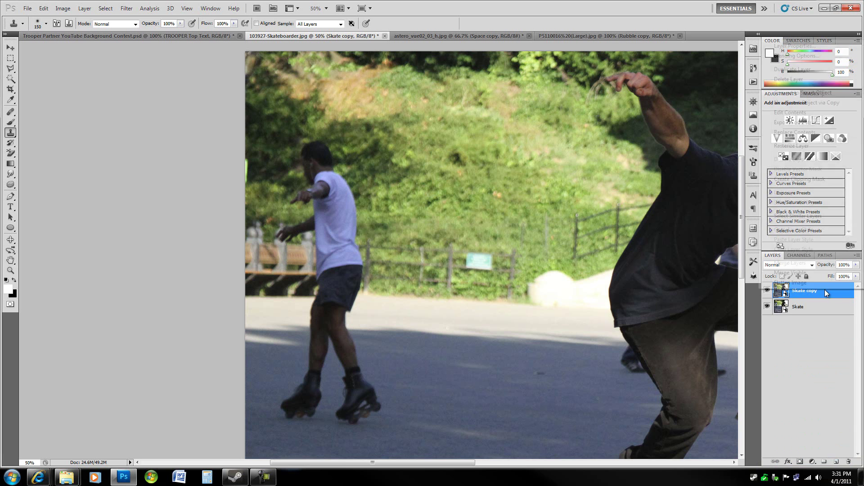
click(794, 146)
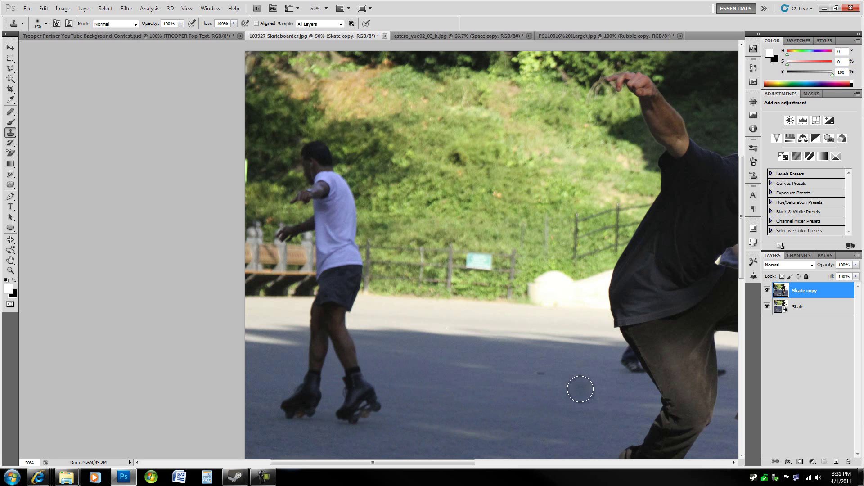
- Clone nearby shaded pavement over the roller skater's right-hand skate, resampling the source around it
mouse_move(581, 391)
mouse_down()
mouse_move(272, 226)
mouse_move(244, 115)
mouse_up()
mouse_move(149, 187)
mouse_down()
mouse_move(469, 309)
mouse_move(553, 416)
mouse_up()
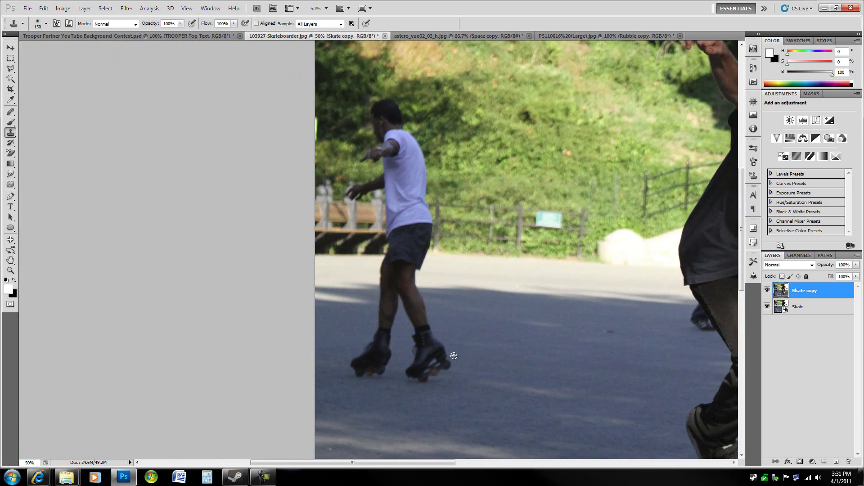
mouse_move(433, 399)
mouse_down()
mouse_move(417, 378)
mouse_move(426, 380)
mouse_move(410, 372)
mouse_move(446, 362)
mouse_move(407, 371)
mouse_move(420, 366)
mouse_up()
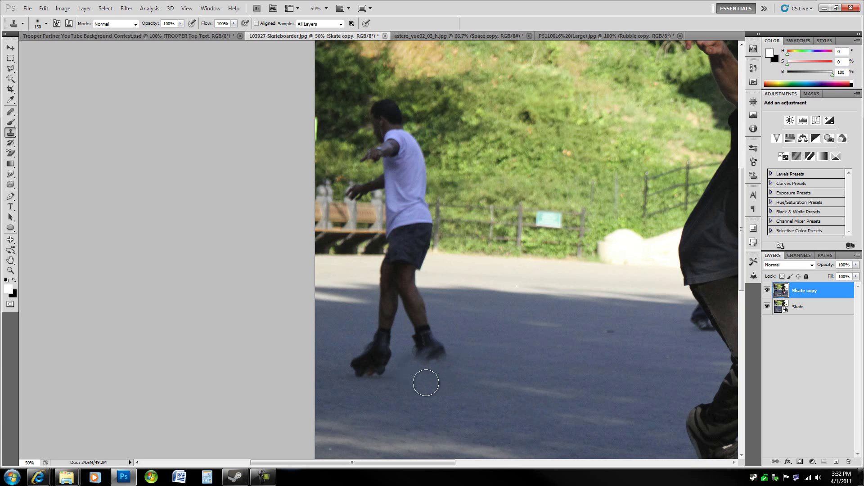
drag(427, 382, 439, 363)
alt+click(478, 329)
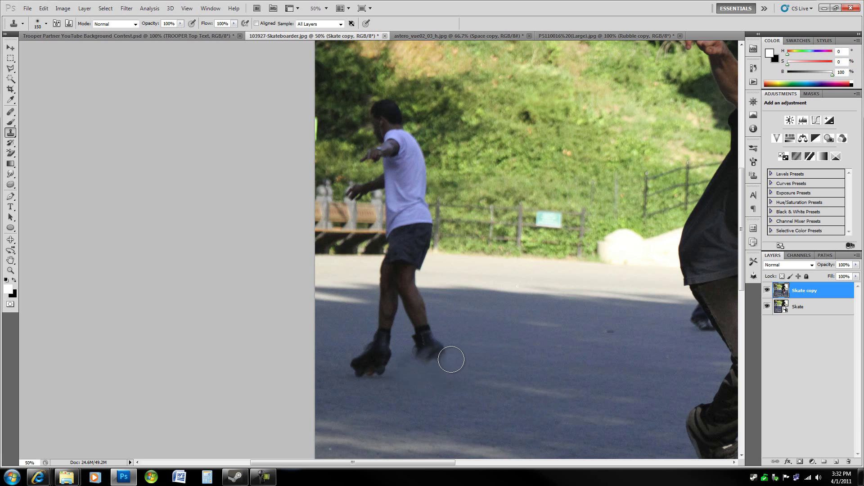
mouse_move(452, 359)
mouse_down()
mouse_move(418, 364)
mouse_move(432, 355)
mouse_move(414, 411)
mouse_move(425, 362)
mouse_move(408, 365)
mouse_move(432, 358)
mouse_move(445, 369)
mouse_up()
alt+click(414, 411)
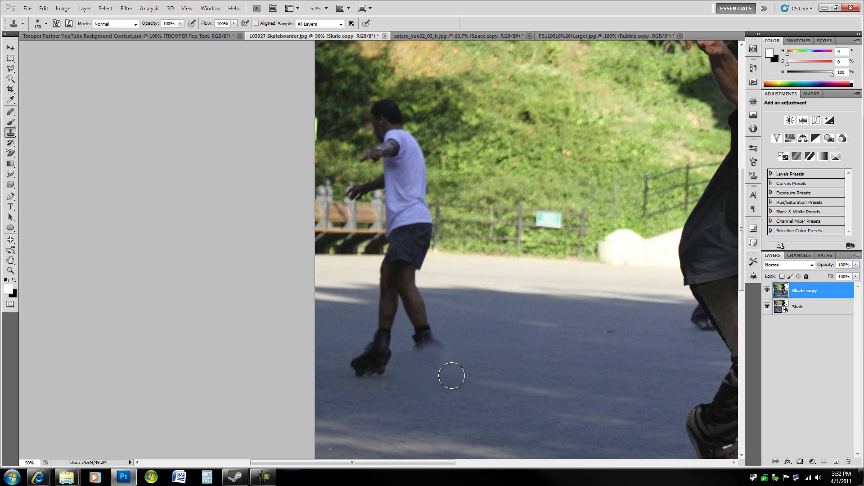
alt+click(462, 396)
mouse_move(434, 363)
mouse_down()
mouse_move(439, 357)
mouse_move(423, 362)
mouse_up()
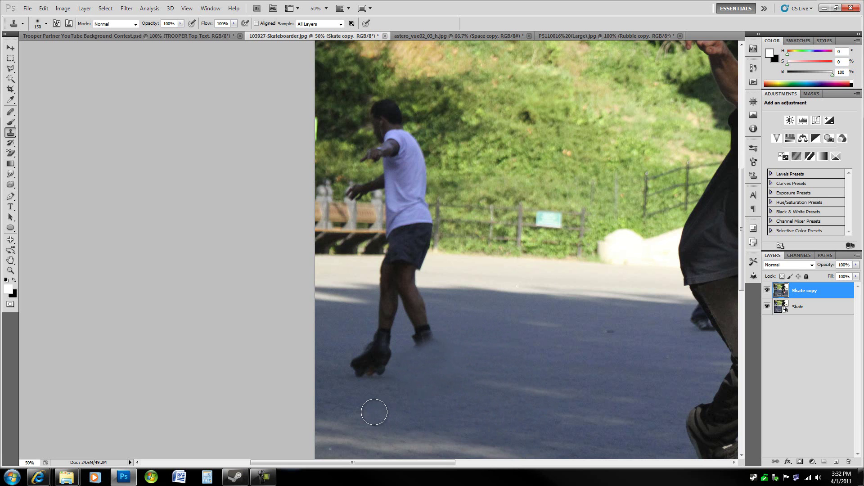
- Clone the pavement below the left-hand skate over its wheels and most of its boot
alt+click(381, 395)
drag(376, 381, 350, 366)
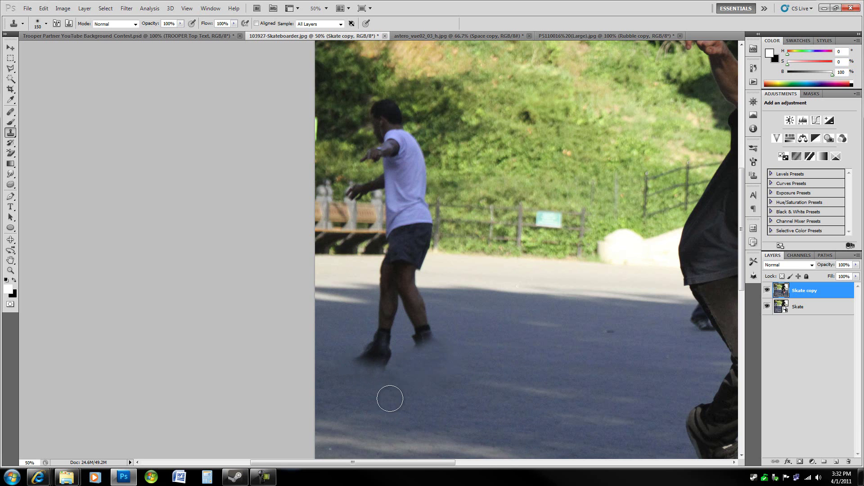
alt+click(358, 393)
click(373, 367)
drag(422, 386, 642, 391)
mouse_move(473, 397)
mouse_down()
mouse_move(550, 379)
mouse_move(587, 397)
mouse_up()
drag(357, 360, 373, 359)
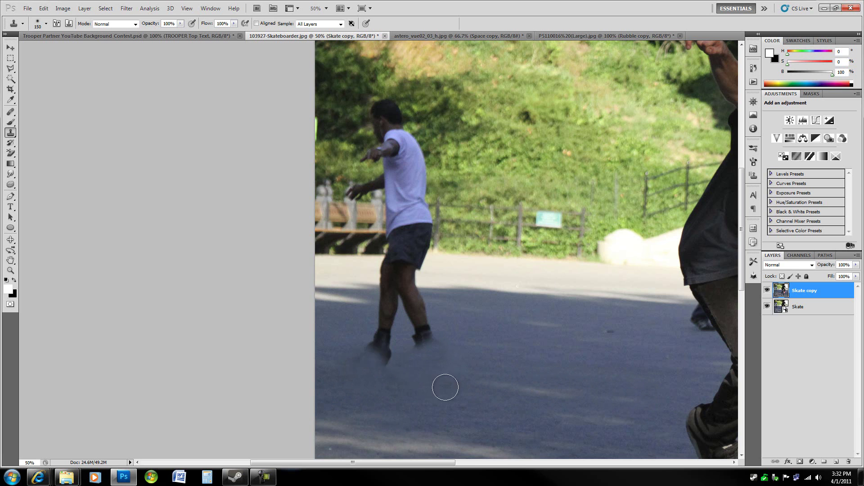
alt+click(399, 400)
click(384, 362)
click(375, 358)
click(367, 351)
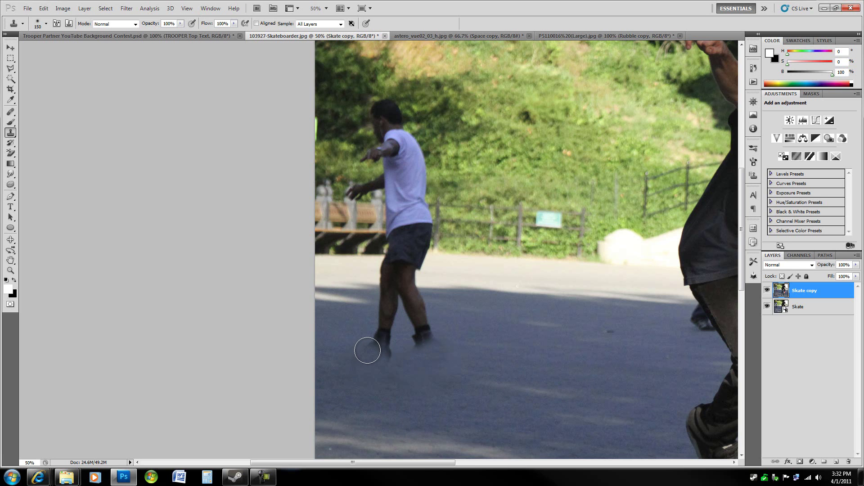
- Clone shaded pavement over the remains of the right-hand boot, undoing the mismatched stamps on the ankle
alt+click(468, 331)
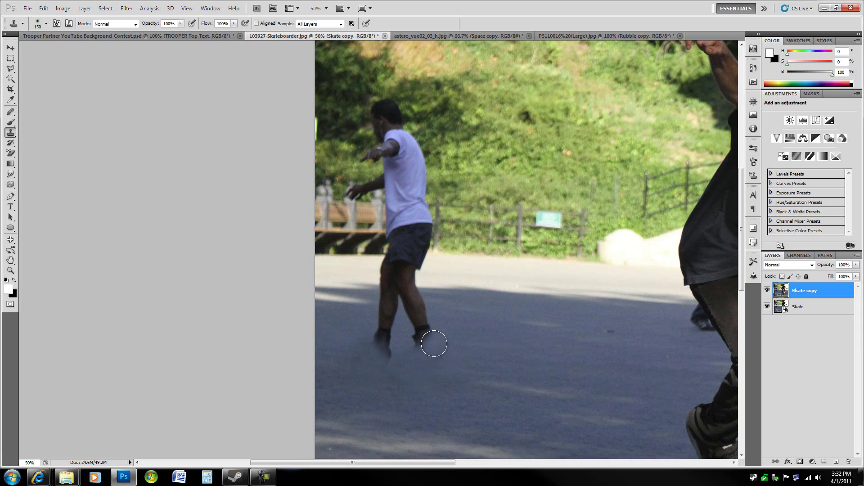
alt+click(468, 362)
drag(439, 347, 418, 341)
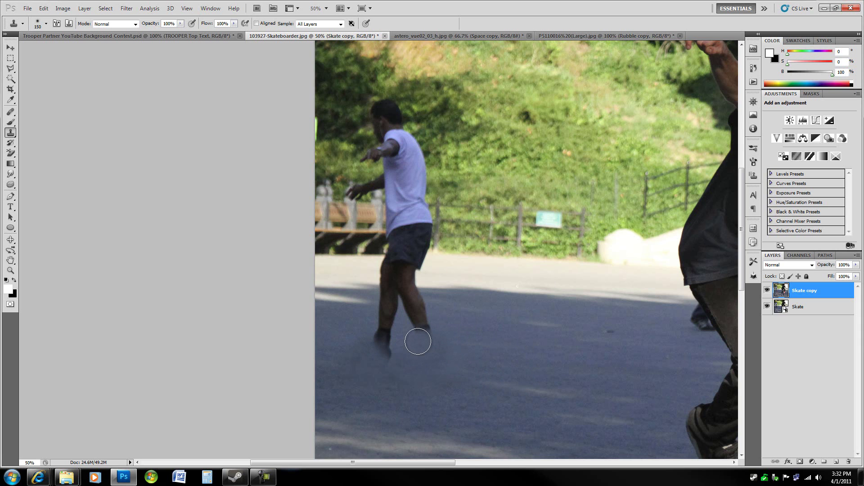
key(ctrl+alt+z)
alt+click(498, 300)
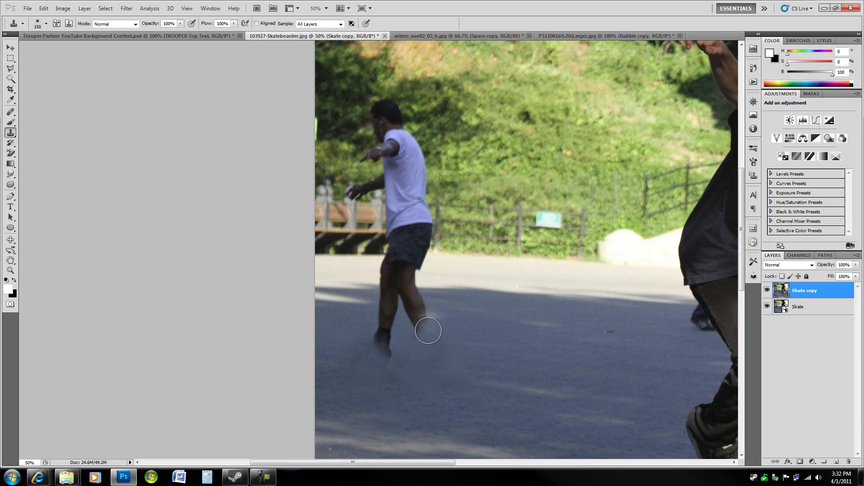
click(428, 331)
key(ctrl+alt+z)
key(ctrl+alt+z)
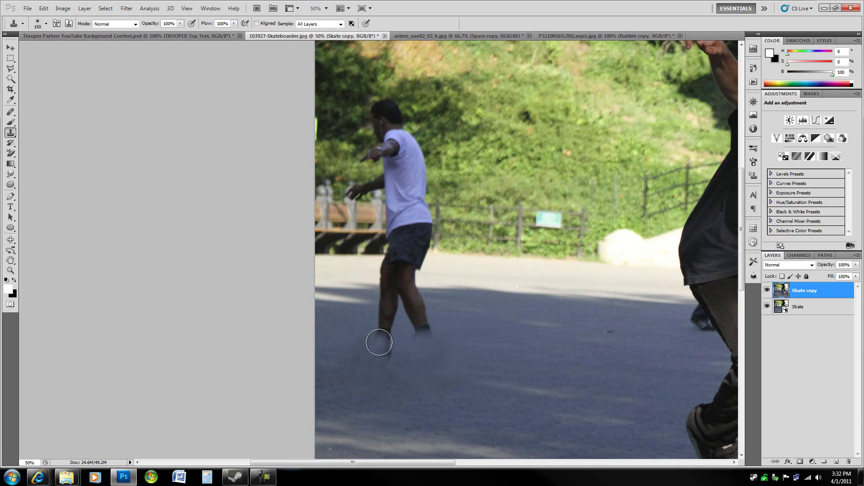
- Clone shaded pavement over the rest of the left-hand boot and both of the roller skater's ankles
alt+click(339, 383)
mouse_move(378, 350)
mouse_down()
mouse_move(385, 356)
mouse_move(423, 334)
mouse_up()
click(384, 345)
key(alt)
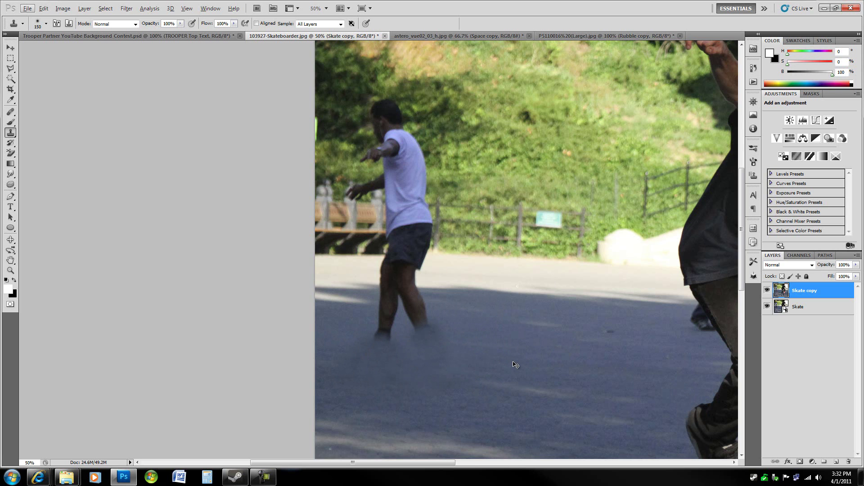
key(alt)
alt+click(547, 373)
mouse_move(420, 328)
mouse_down()
mouse_move(433, 336)
mouse_move(419, 326)
mouse_up()
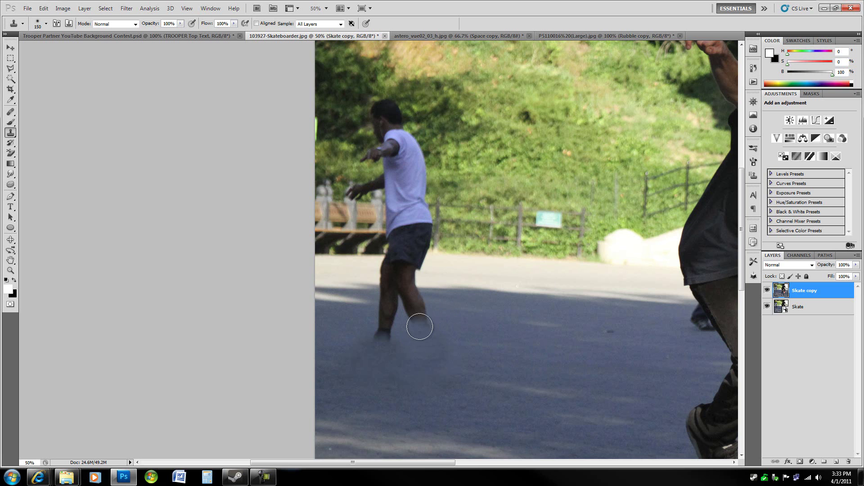
click(380, 345)
click(387, 341)
key(ctrl+z)
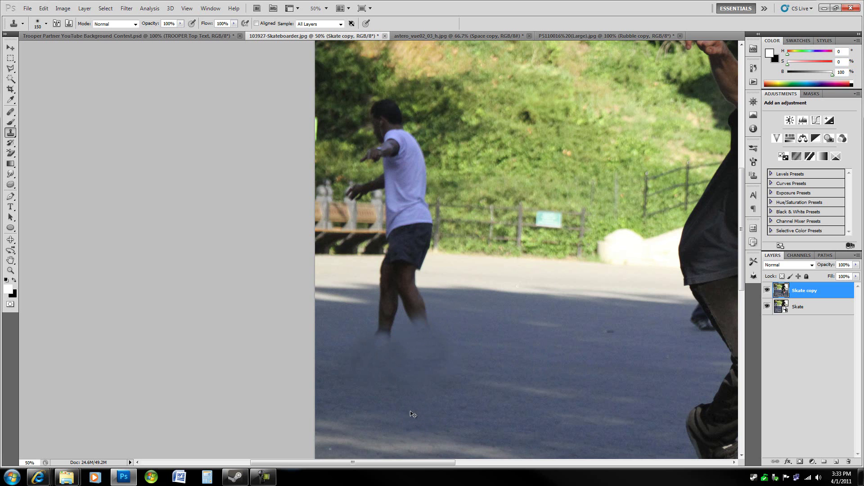
- Clone shaded pavement over both lower legs up to the shadow edge, undoing the mismatched stamp beside the right-hand leg
alt+click(343, 334)
mouse_move(380, 351)
mouse_down()
mouse_move(376, 336)
mouse_move(412, 319)
mouse_move(399, 312)
mouse_move(380, 321)
mouse_up()
alt+click(445, 306)
alt+click(461, 323)
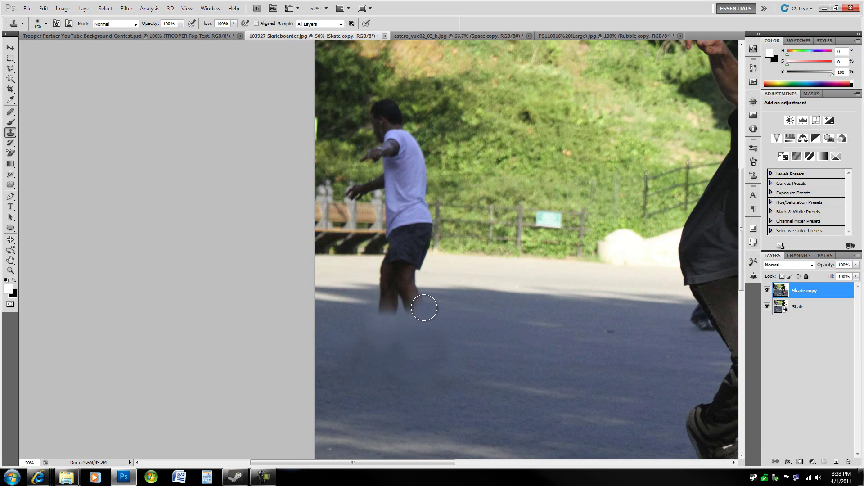
click(409, 310)
click(388, 312)
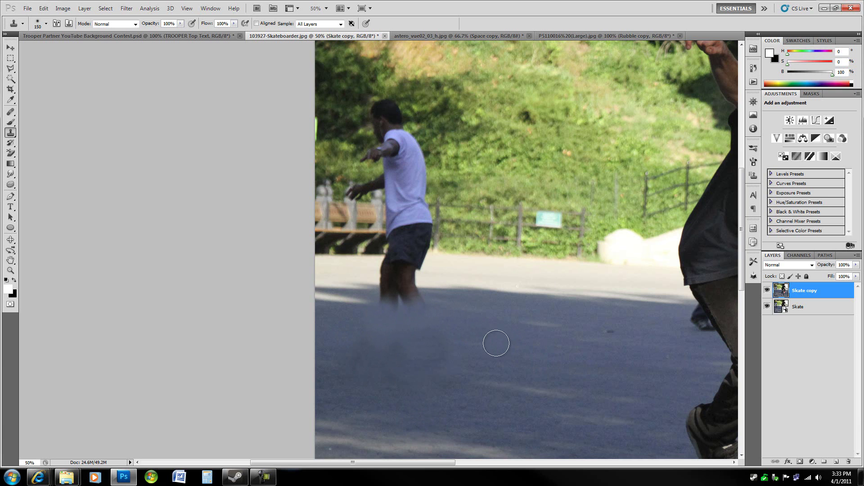
alt+click(459, 295)
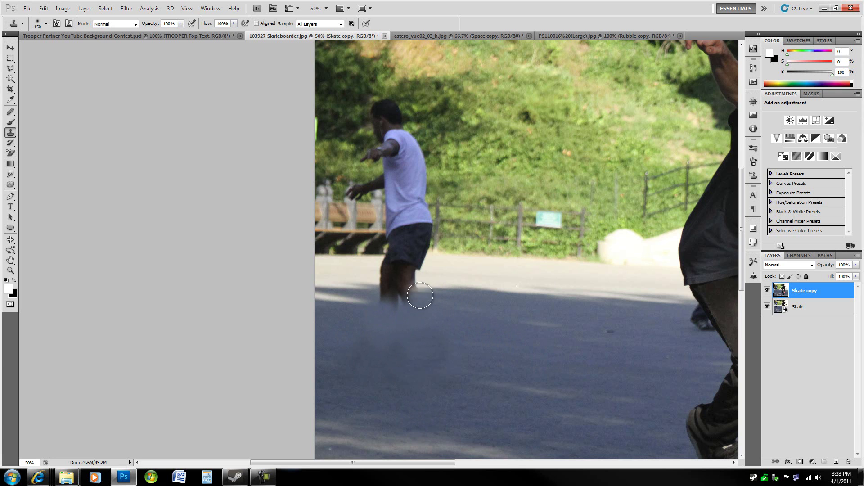
key(ctrl+alt+z)
- Clone the boundary between sunlit and shaded ground across both legs at knee height
alt+click(438, 289)
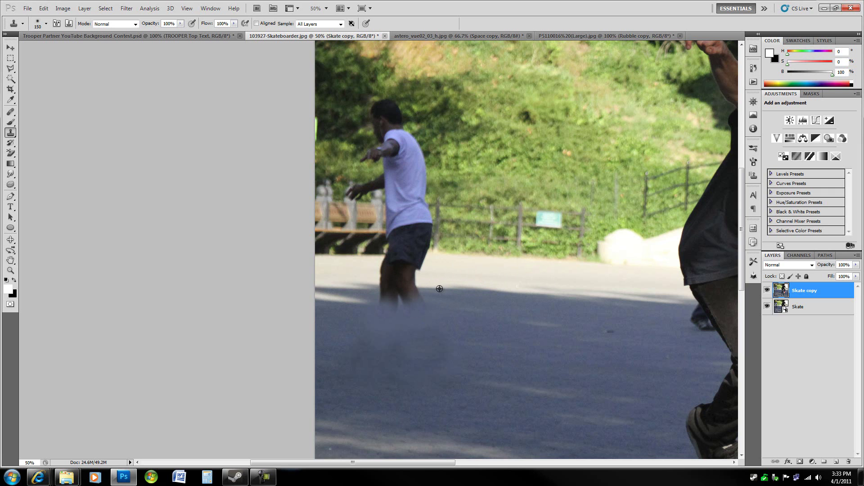
click(414, 286)
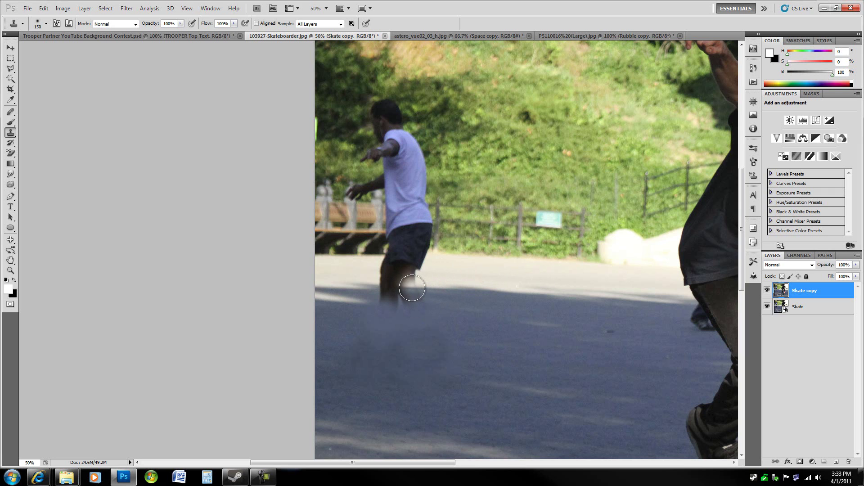
click(411, 288)
mouse_move(411, 288)
mouse_down()
mouse_move(385, 285)
mouse_move(425, 305)
mouse_move(386, 303)
mouse_up()
- Reduce the clone brush size to 80 and touch up the shaded pavement just below the shadow edge
alt+click(448, 321)
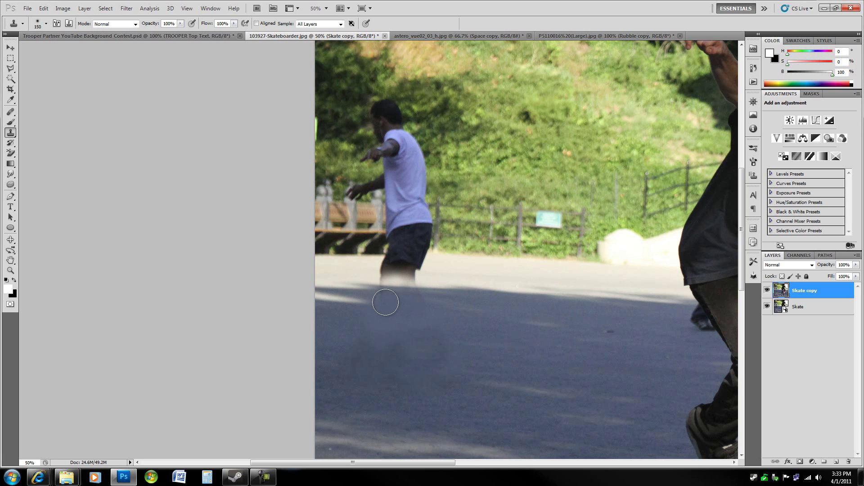
key(bracketleft)
key(bracketleft)
key(bracketleft)
click(417, 296)
key(ctrl+minus)
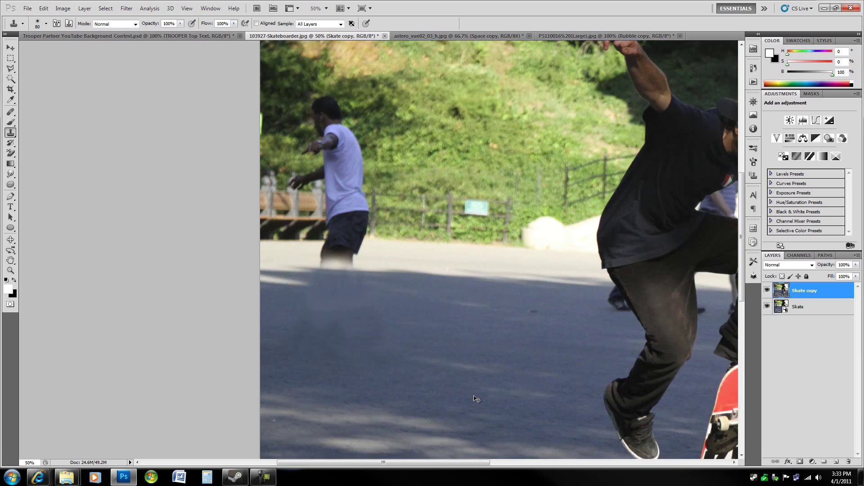
key(ctrl+plus)
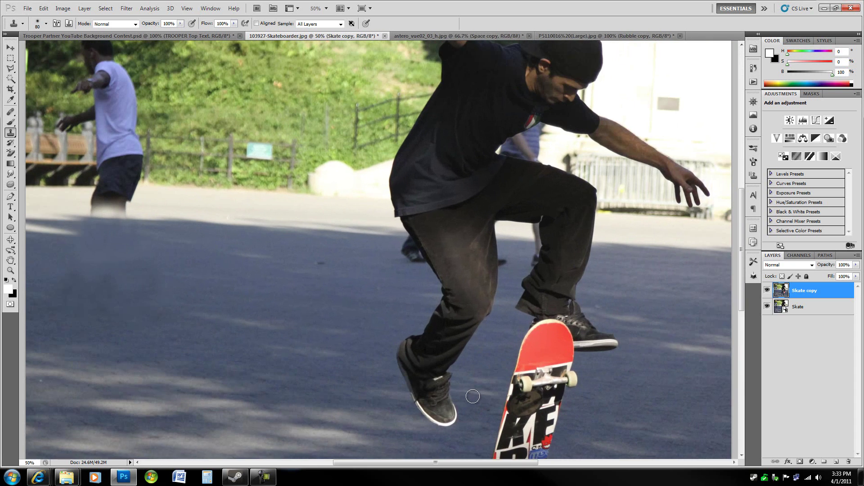
drag(303, 419, 523, 435)
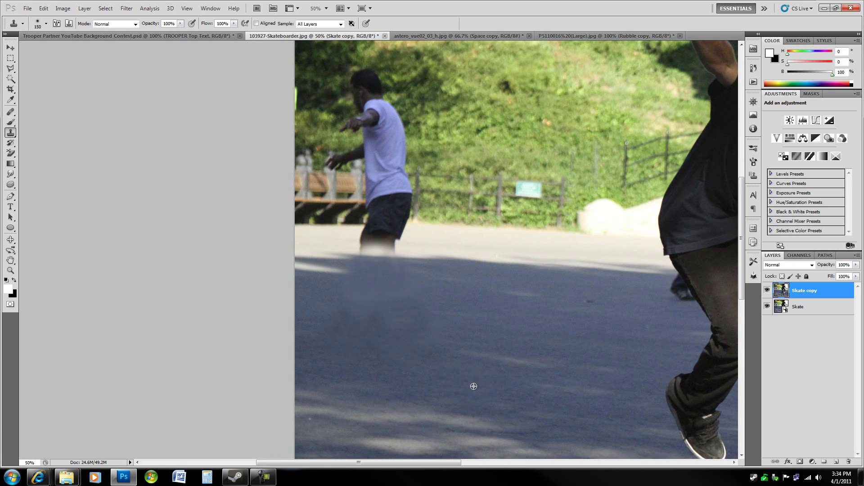
- Set the clone brush size to 200 and clone shaded pavement over the dark smudges left where the feet were
key(bracketright)
key(bracketright)
key(bracketright)
key(bracketright)
key(bracketright)
key(bracketleft)
key(bracketleft)
key(bracketleft)
click(347, 345)
click(365, 328)
click(380, 317)
click(344, 324)
click(427, 320)
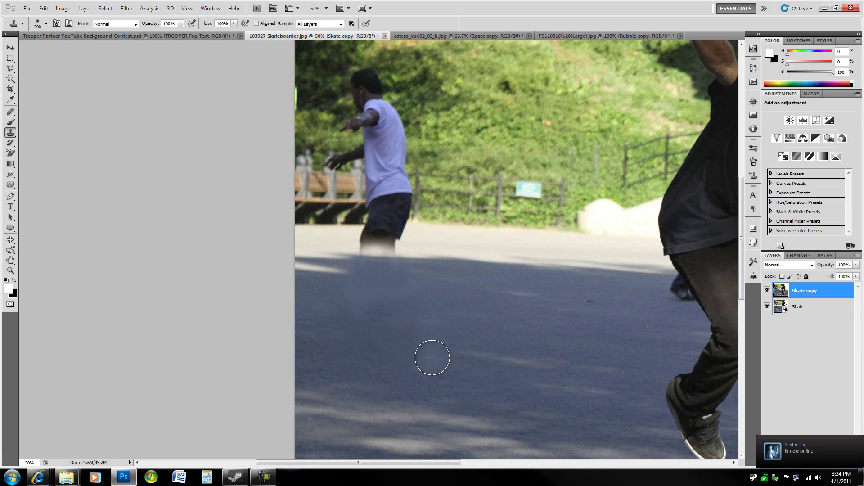
- Sample the shaded pavement lower down and clone it over the blotchy area beside and below the removed legs
key(shift+])
key(shift+])
key(shift+])
key(shift+])
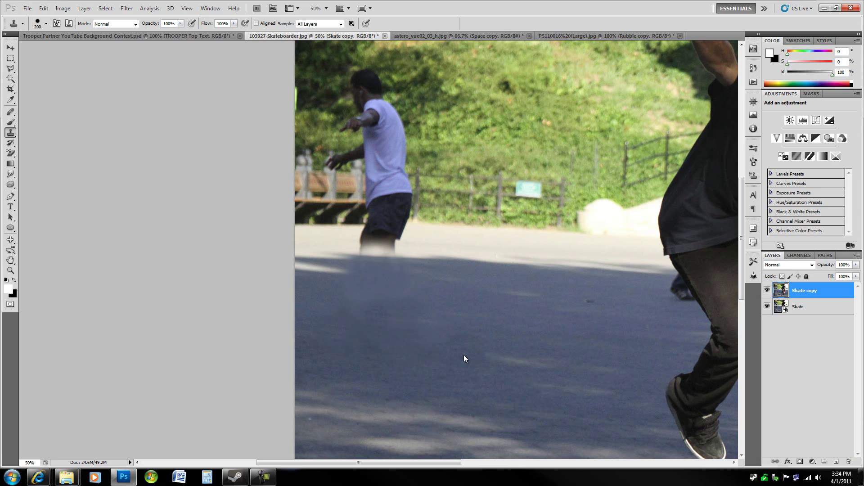
key(bracketleft)
key(bracketleft)
key(bracketright)
key(bracketright)
key(bracketright)
key(bracketleft)
key(bracketleft)
alt+click(455, 377)
click(414, 329)
click(414, 329)
drag(443, 321, 398, 316)
- Reduce the clone brush size to 150 for the cloned pavement below the shadow edge and undo the last stamp there
key(ctrl+minus)
key(ctrl+plus)
drag(273, 399, 482, 448)
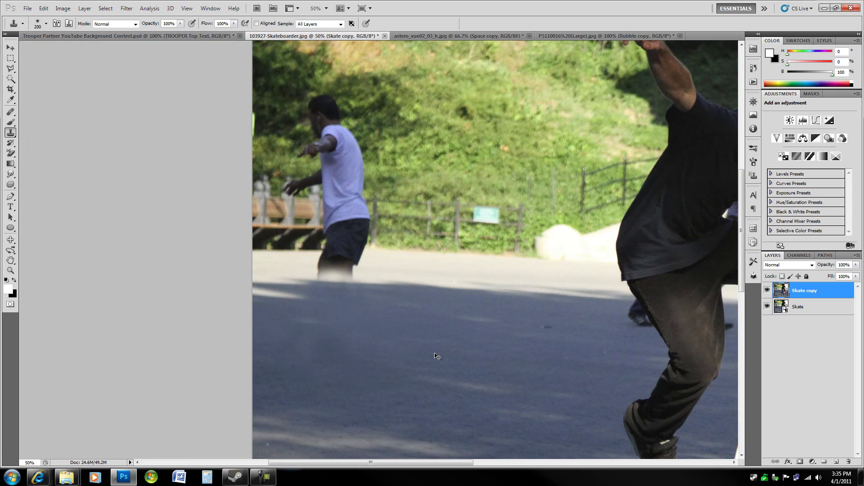
alt+click(368, 325)
key(ctrl+minus)
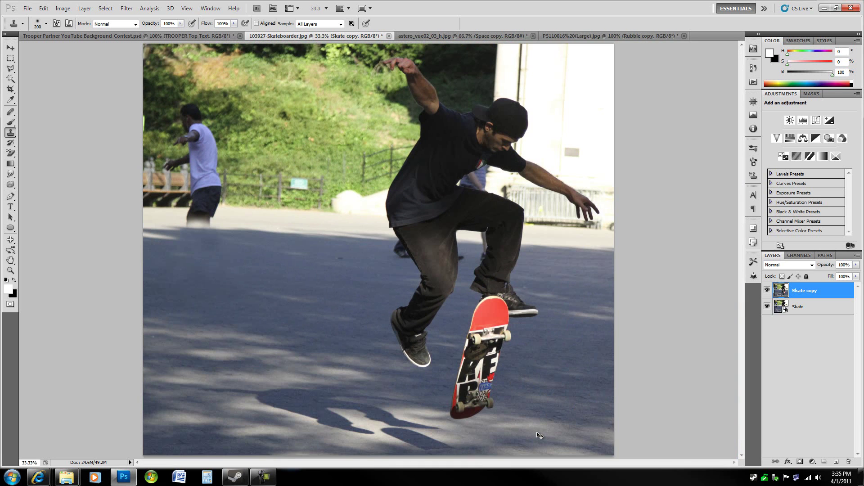
key(ctrl+plus)
key(space)
drag(335, 342, 649, 415)
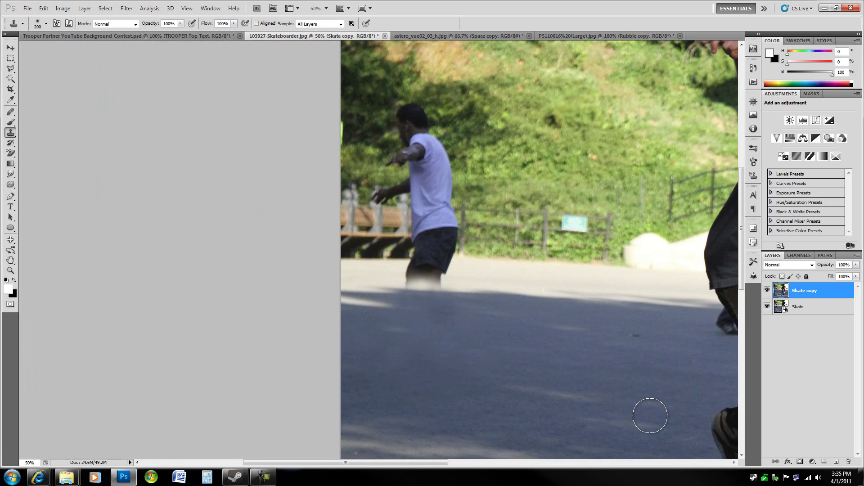
key(ctrl+plus)
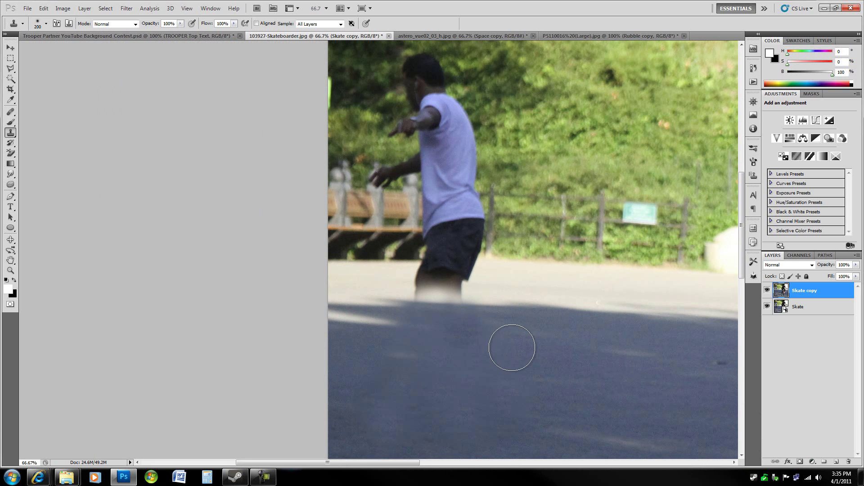
key(bracketleft)
key(bracketleft)
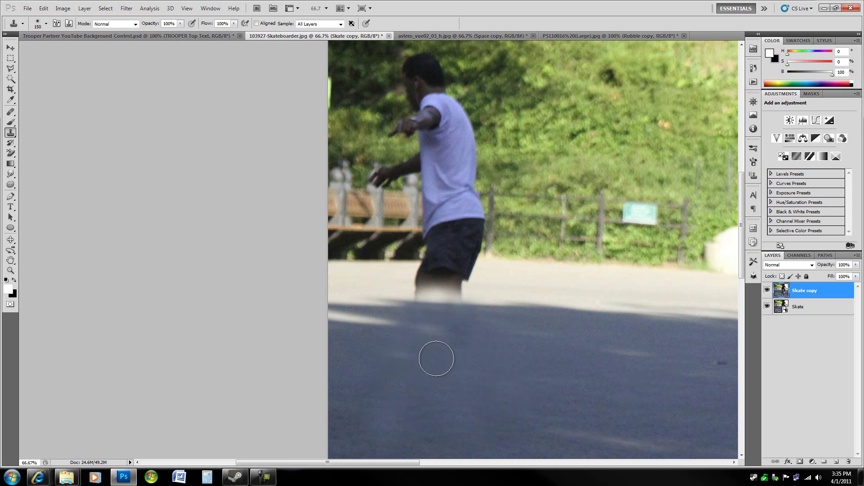
key(ctrl+z)
key(ctrl+minus)
key(ctrl+minus)
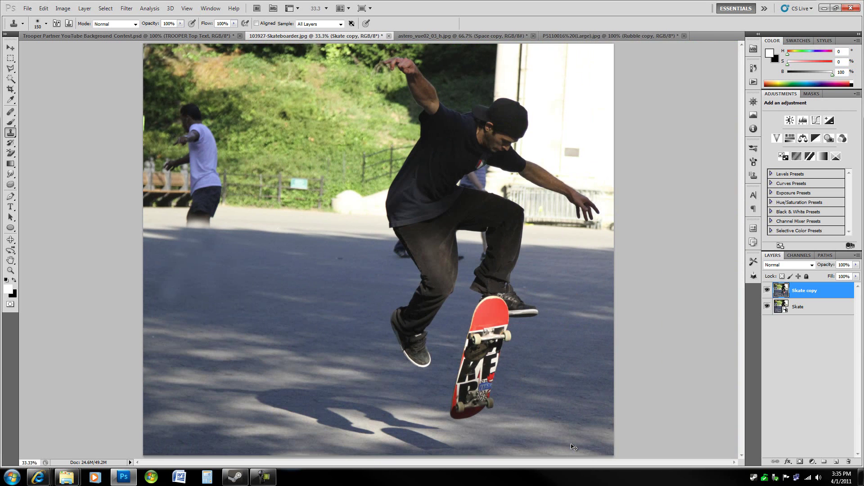
- Switch to the Spot Healing Brush with Proximity Match and heal a blotchy spot of the cloned pavement
key(ctrl+plus)
drag(350, 322, 582, 384)
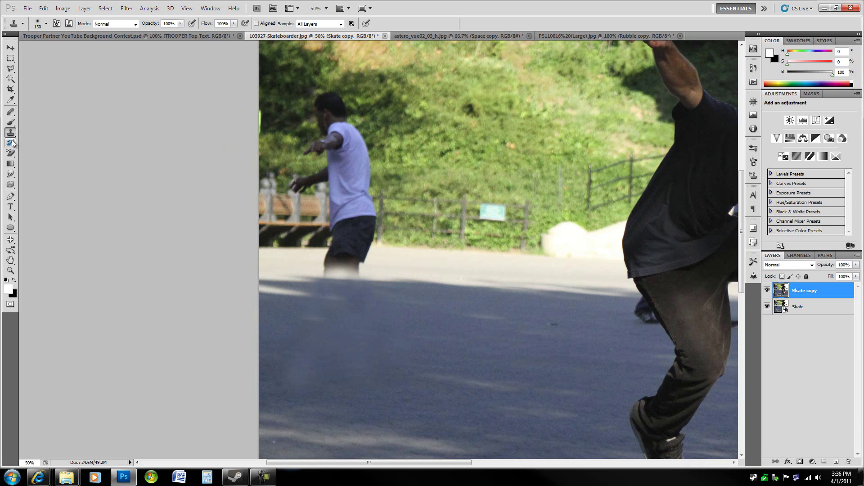
click(12, 122)
click(42, 121)
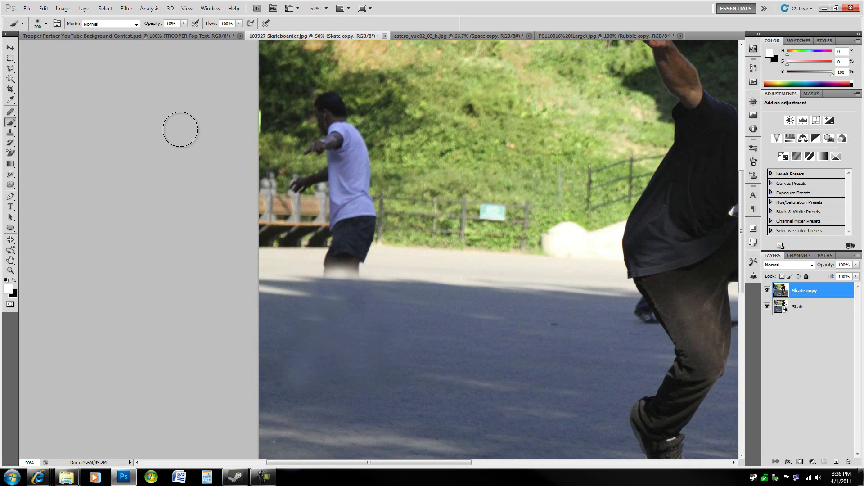
key(j)
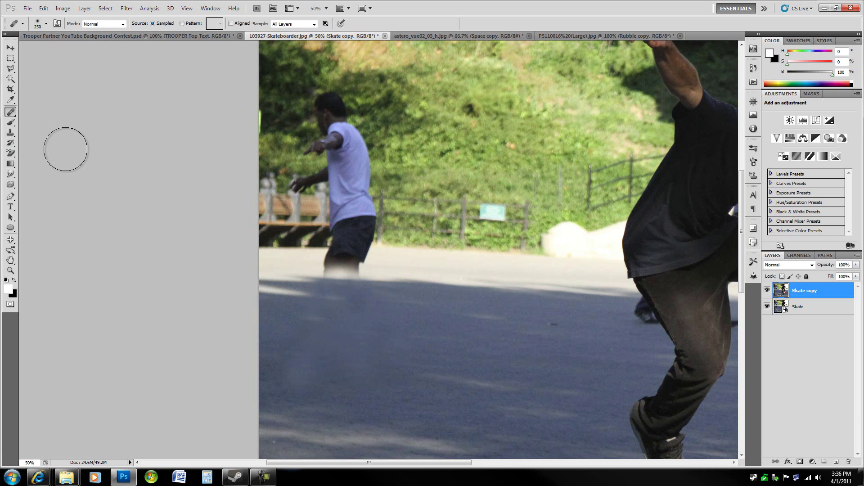
key(shift+j)
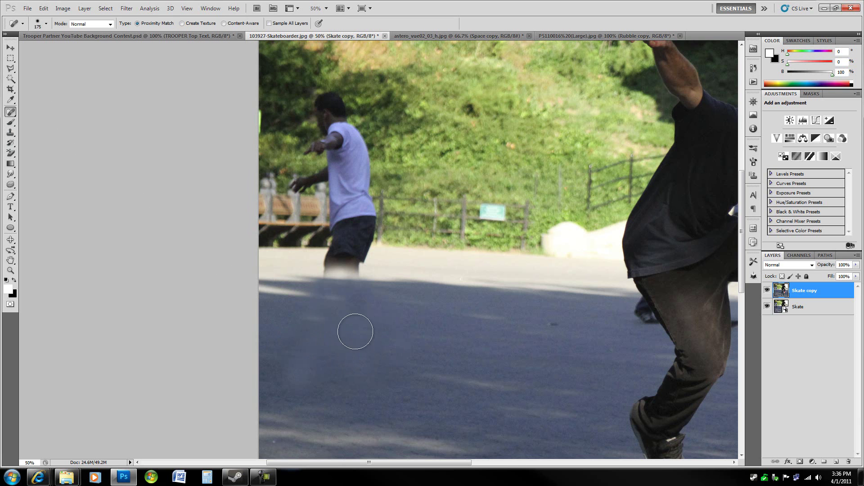
mouse_move(402, 346)
mouse_down()
mouse_move(396, 371)
mouse_move(317, 389)
mouse_move(294, 382)
mouse_move(322, 361)
mouse_move(407, 346)
mouse_up()
- Switch to the Healing Brush, sample clean shaded pavement and blend the smudges below the removed legs
right_click(7, 113)
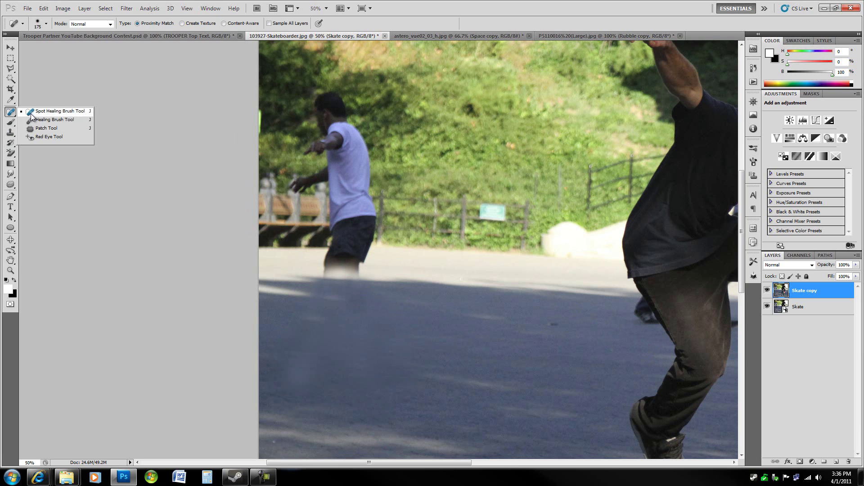
click(40, 119)
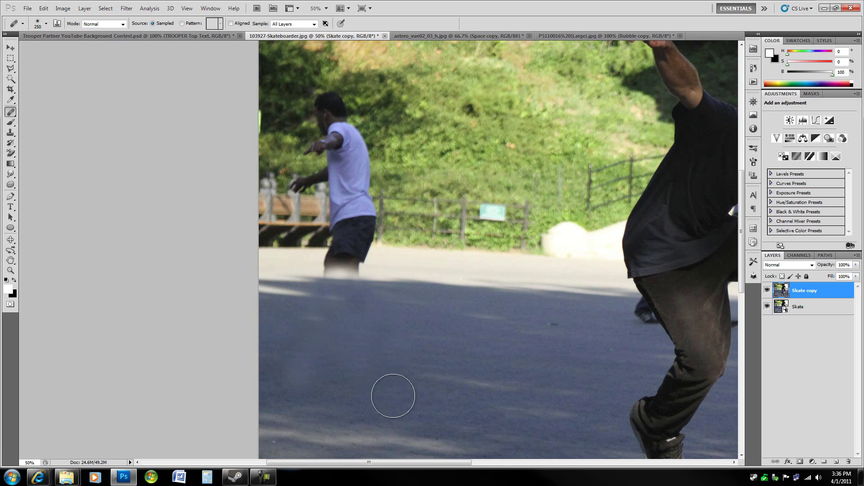
click(355, 369)
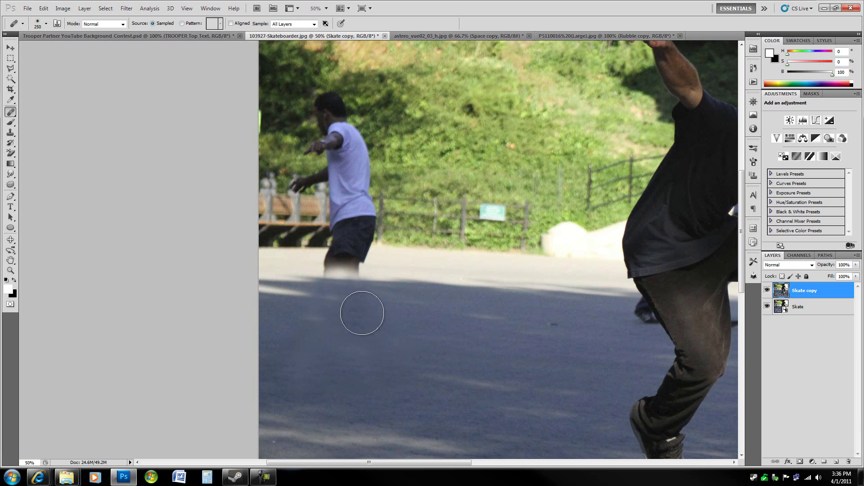
alt+click(421, 340)
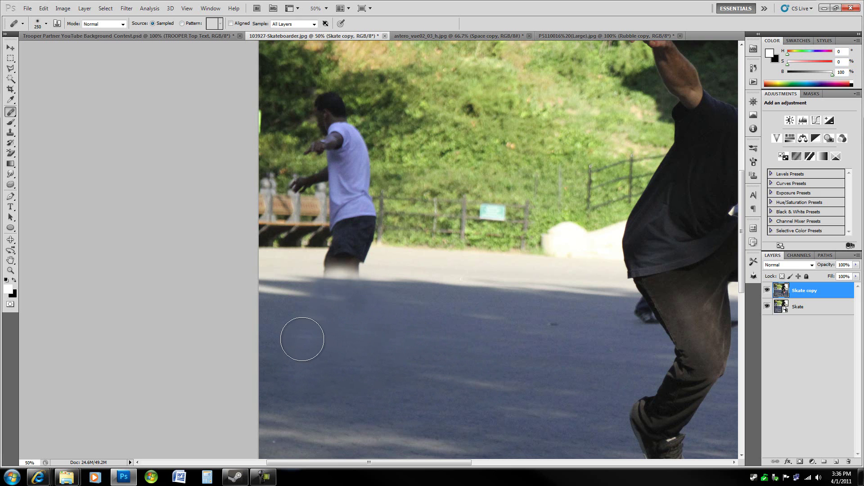
alt+click(441, 339)
click(352, 349)
drag(402, 336, 396, 360)
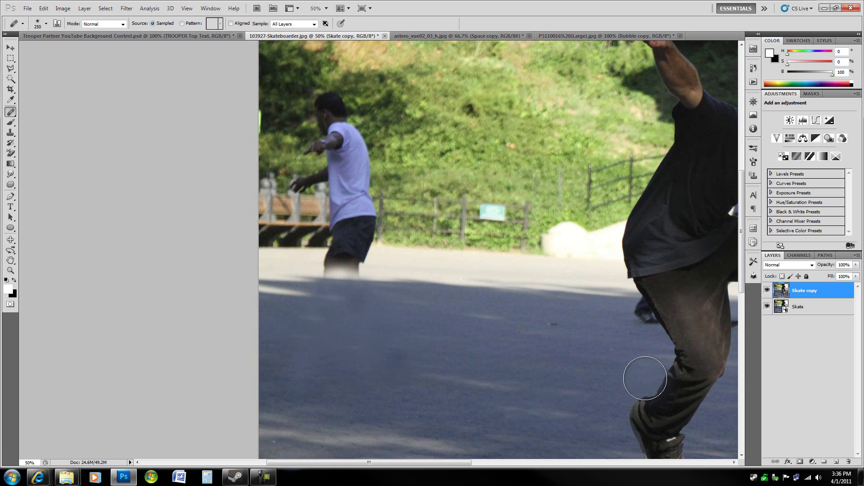
- Sample the pavement nearer the foreground and heal the remaining blotches across the cloned area
key(ctrl+minus)
key(ctrl+plus)
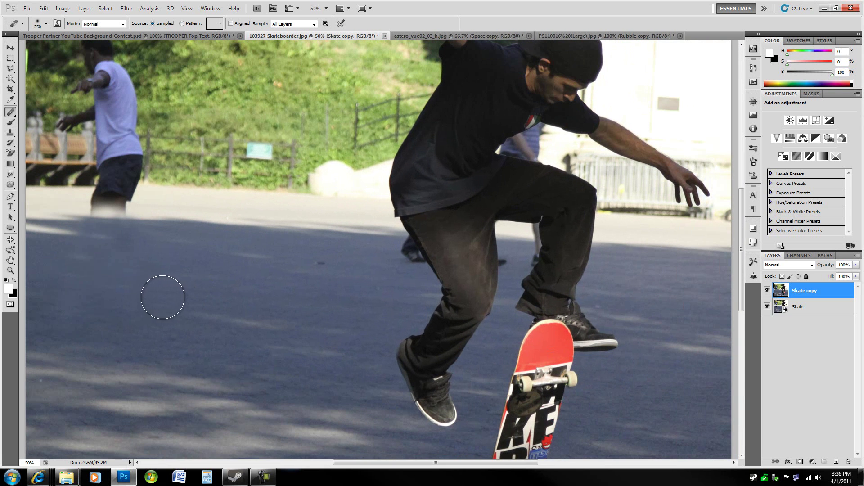
click(163, 297)
drag(266, 377, 496, 434)
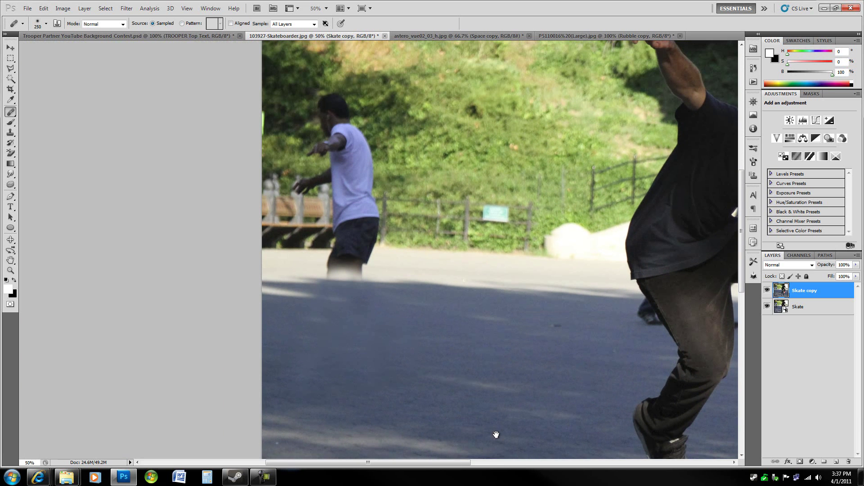
alt+click(370, 407)
drag(321, 356, 382, 358)
click(302, 357)
click(363, 325)
- Outline an irregular patch of clean shaded pavement between the roller skater and the skateboarder with the Patch tool
key(ctrl+minus)
key(ctrl+plus)
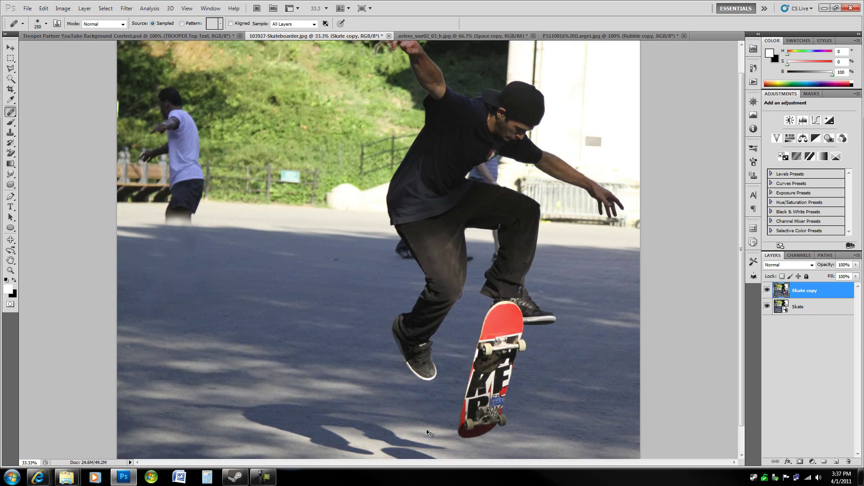
drag(247, 355, 592, 435)
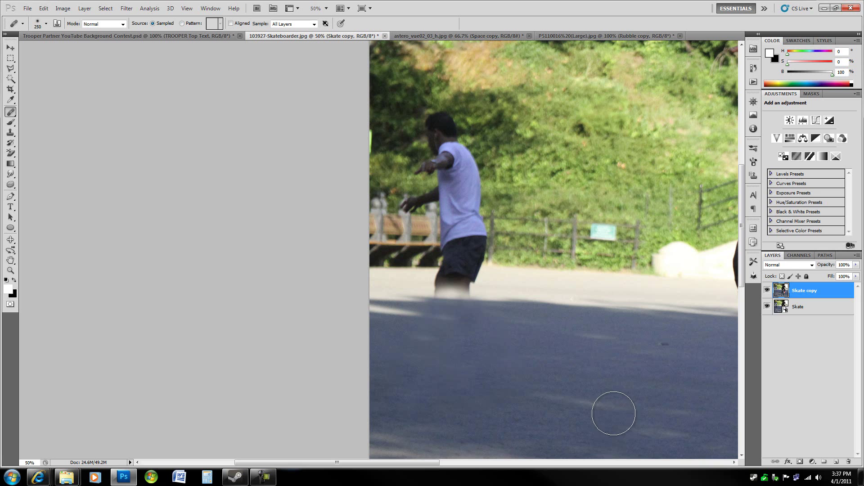
right_click(13, 117)
click(38, 127)
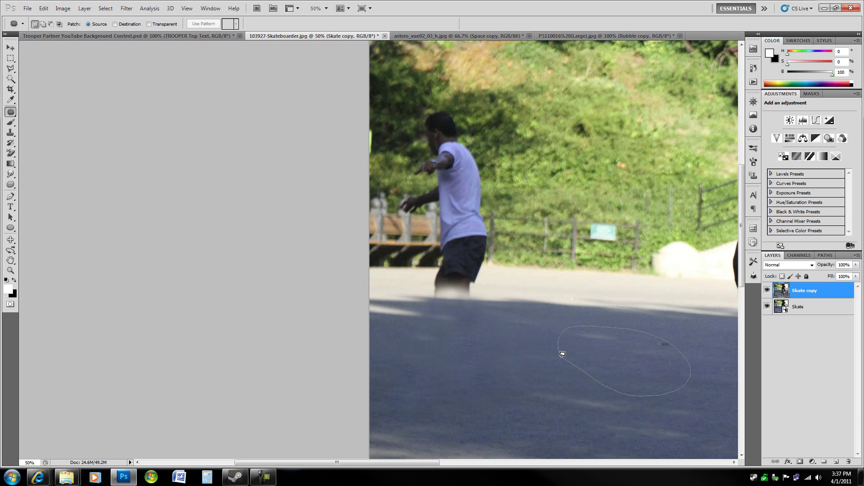
drag(560, 349, 562, 356)
key(ctrl+d)
drag(546, 365, 545, 367)
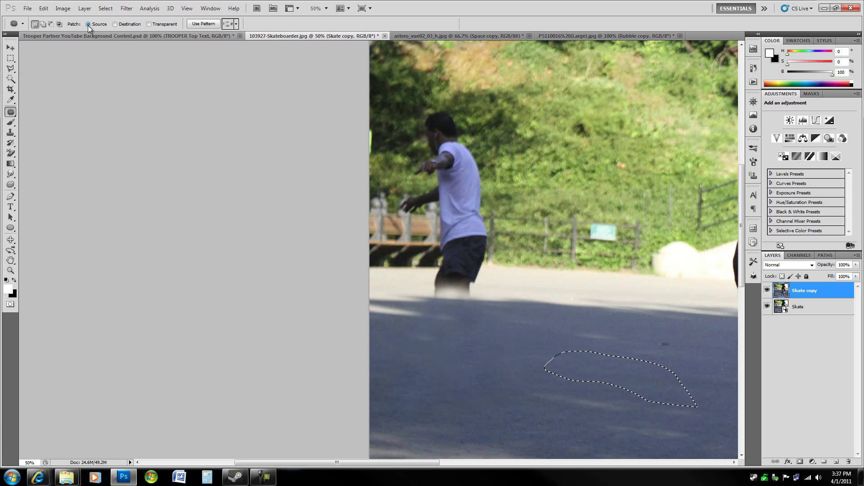
- Try the patch in Source mode, then set it to Destination, patch the clean pavement over the blotchy area and deselect
drag(636, 375, 466, 337)
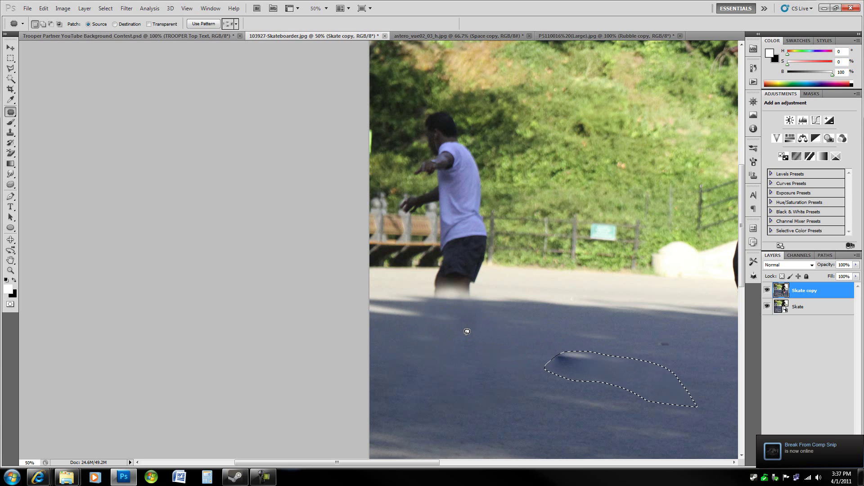
click(115, 24)
drag(625, 382, 460, 375)
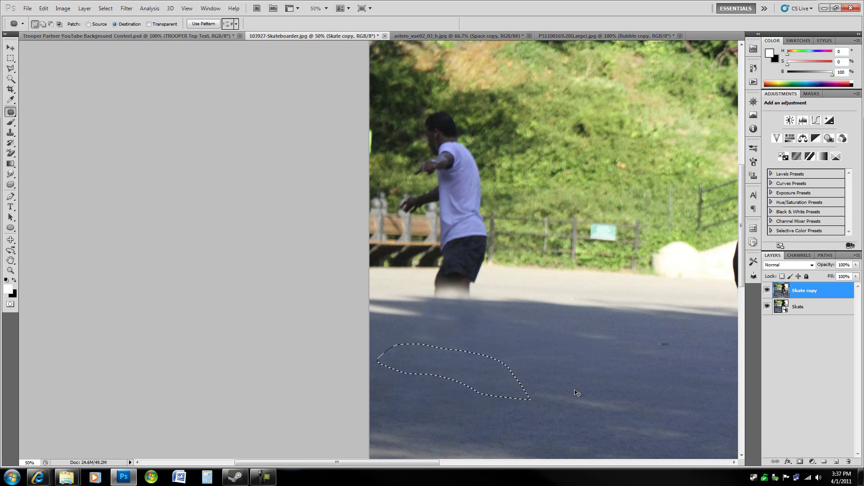
key(ctrl+d)
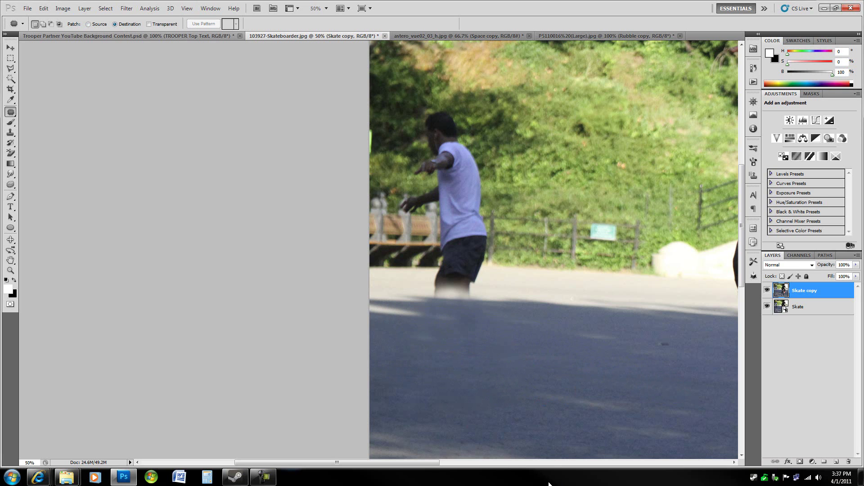
key(ctrl+z)
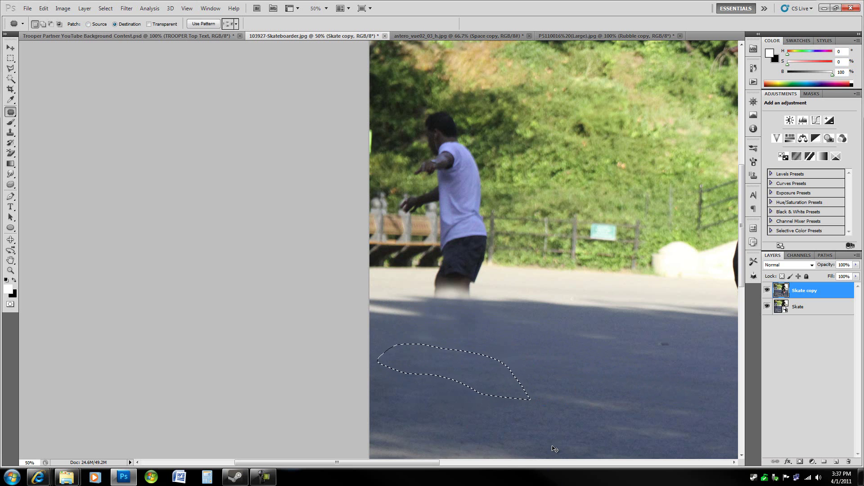
key(ctrl+d)
- Compare the pavement before and after the patch using the Healing Brush and Deselect history states
click(753, 68)
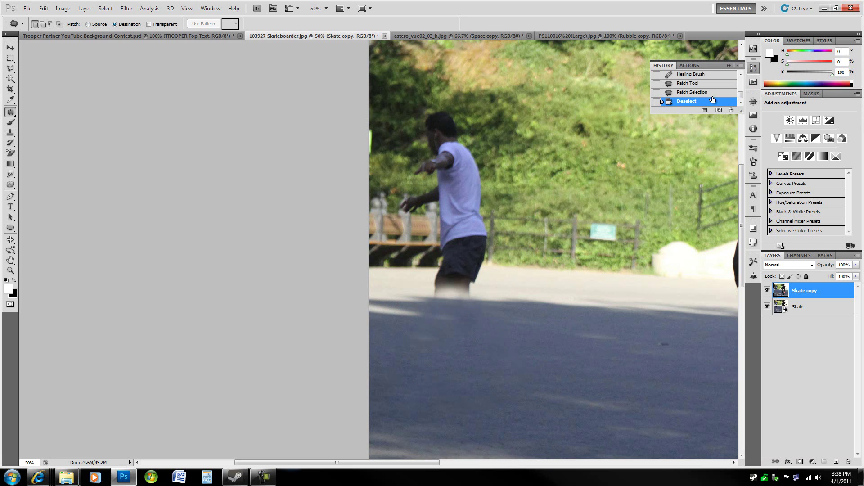
click(702, 74)
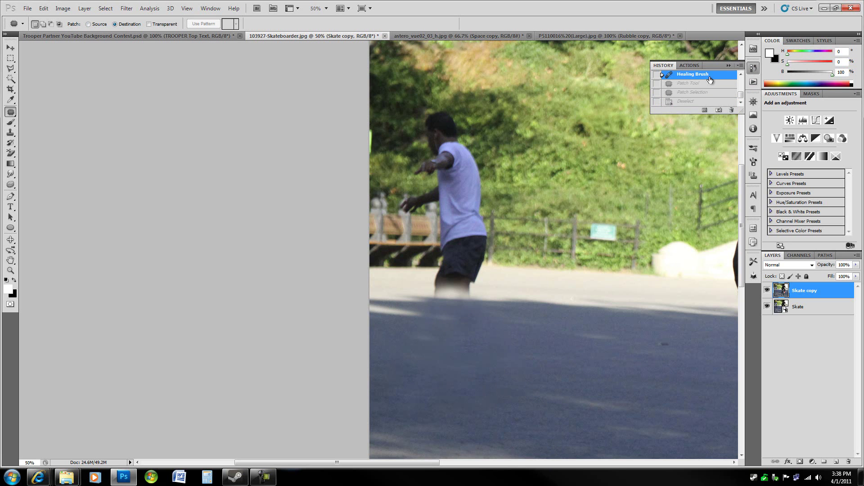
click(702, 102)
click(709, 76)
click(705, 102)
click(729, 61)
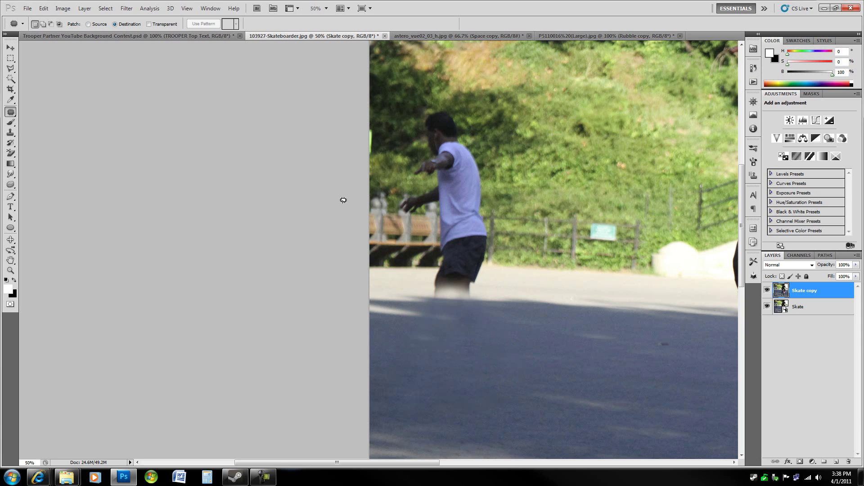
- Clone the sunlit pavement over the roller skater's lower legs up to his shorts, using Clone Stamp brushes of 80 to 100 px
key(s)
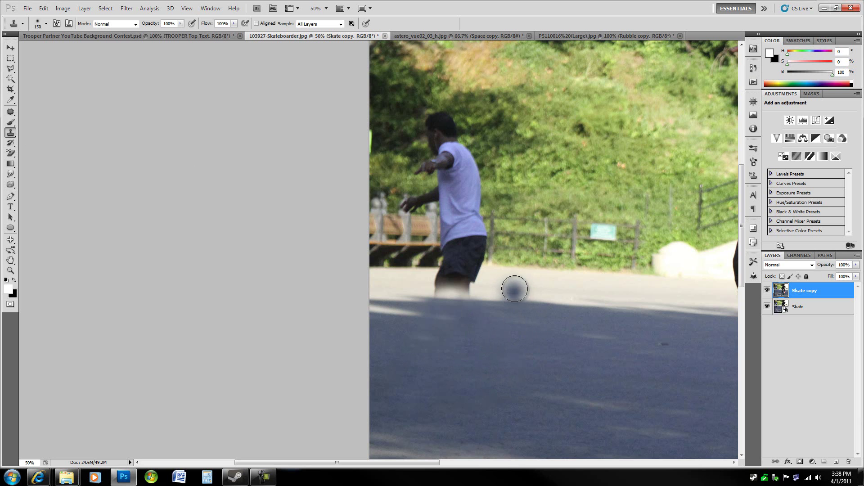
alt+click(491, 289)
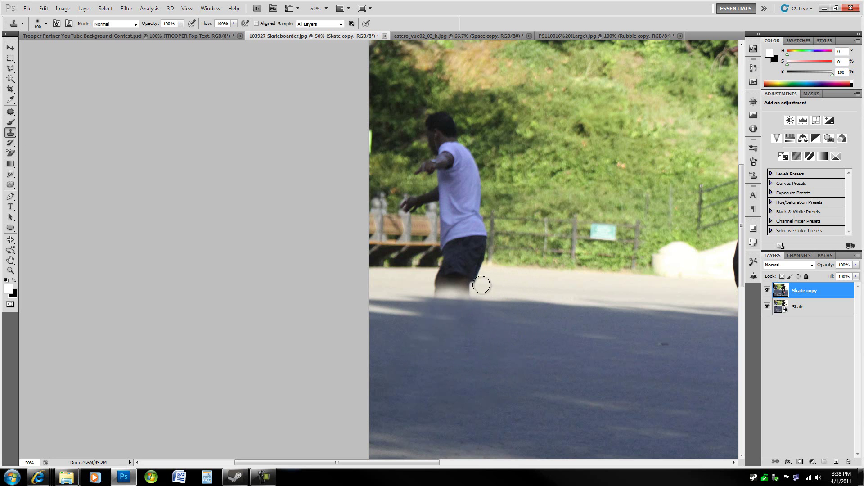
mouse_move(482, 285)
mouse_down()
mouse_move(442, 282)
mouse_move(440, 292)
mouse_move(421, 281)
mouse_move(438, 289)
mouse_up()
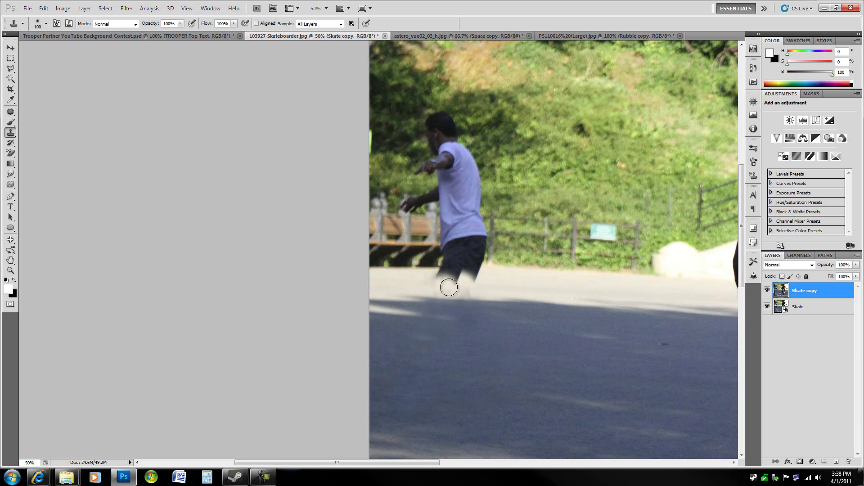
key(bracketleft)
key(bracketleft)
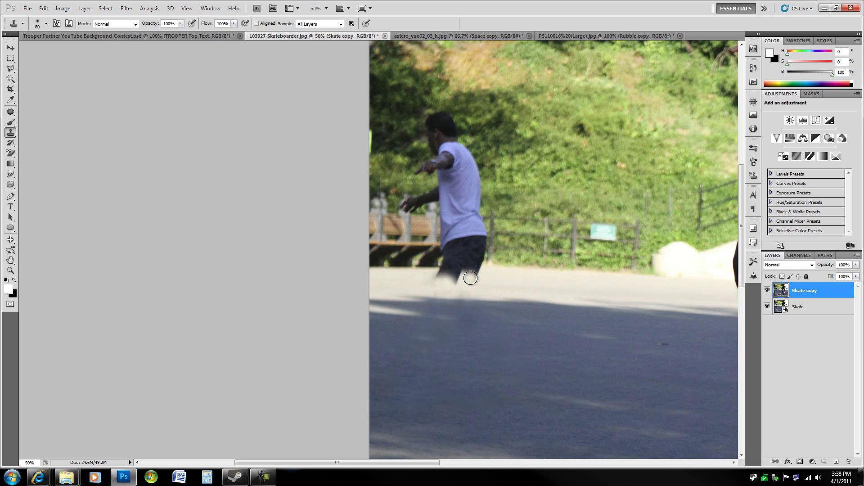
mouse_move(471, 278)
mouse_down()
mouse_move(468, 290)
mouse_move(435, 288)
mouse_up()
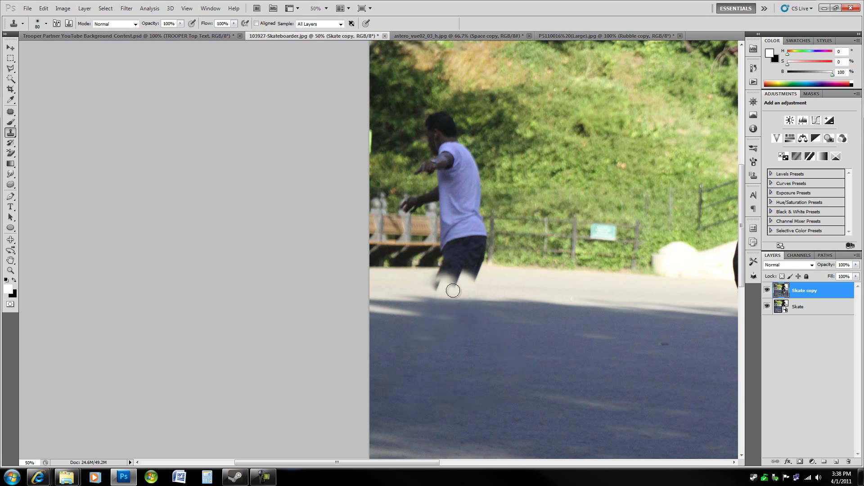
click(436, 286)
click(454, 284)
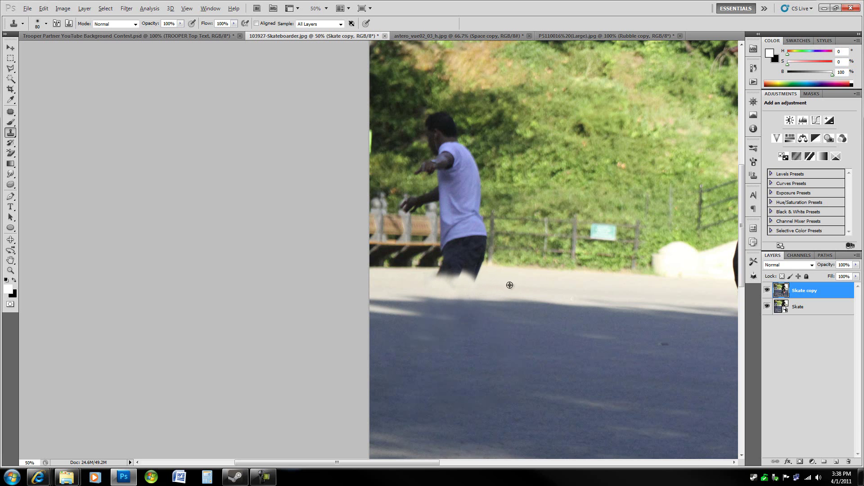
mouse_move(484, 281)
mouse_down()
mouse_move(434, 280)
mouse_move(463, 279)
mouse_up()
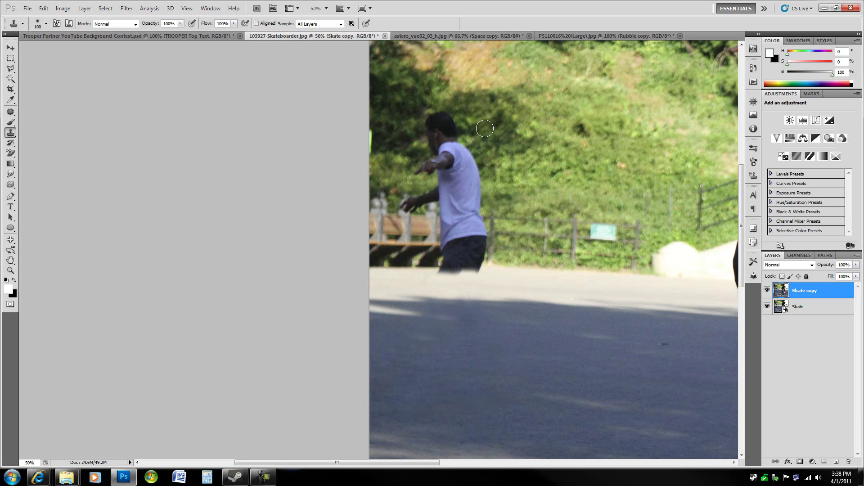
- Clone the shaded hillside foliage over the roller skater's head with the Clone Stamp at a 175 px brush size
key(bracketright)
key(bracketright)
key(bracketright)
alt+click(486, 123)
mouse_move(459, 131)
mouse_down()
mouse_move(499, 184)
mouse_move(527, 163)
mouse_move(510, 108)
mouse_move(458, 101)
mouse_move(433, 123)
mouse_up()
alt+click(458, 102)
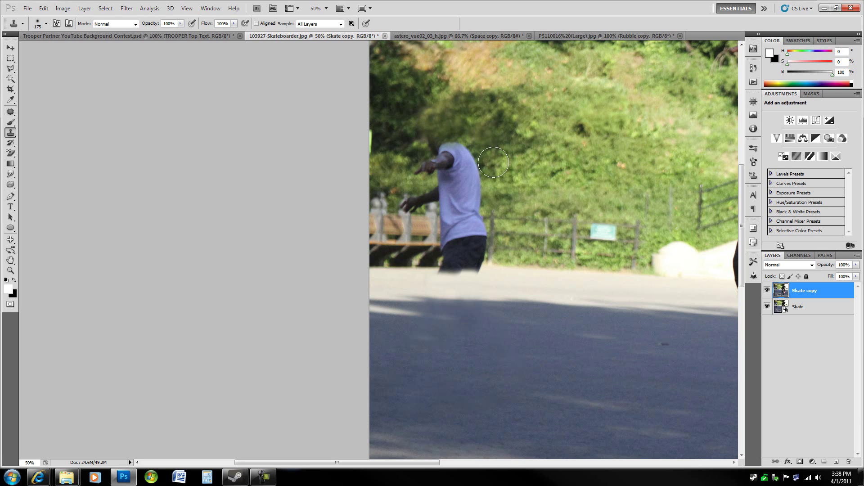
- Resample foliage around the roller skater and clone it over his shoulder and the upper back of his shirt
alt+click(412, 138)
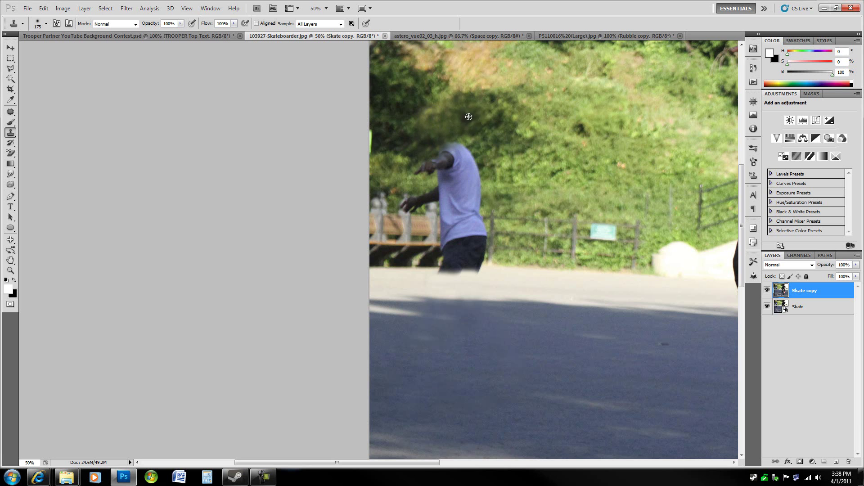
alt+click(445, 117)
alt+click(483, 156)
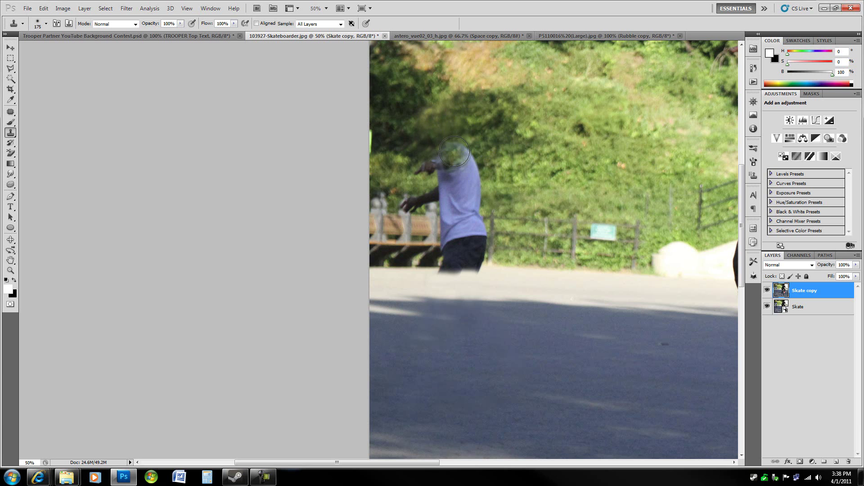
click(471, 161)
alt+click(495, 172)
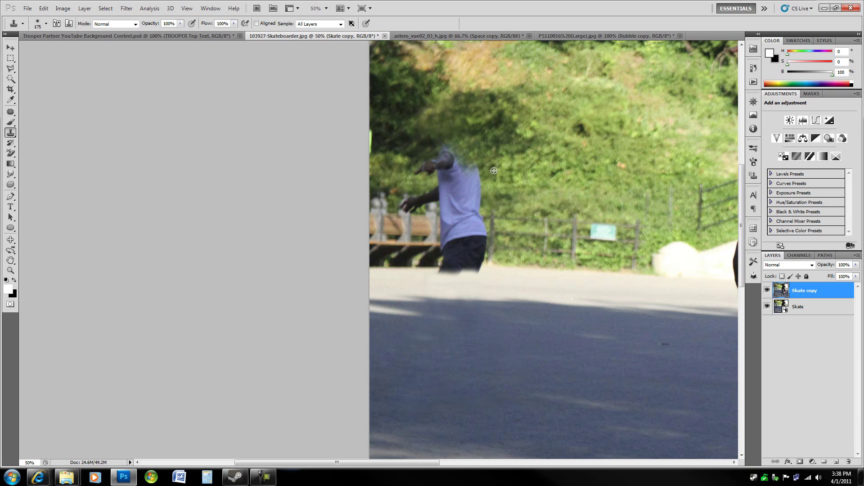
click(469, 159)
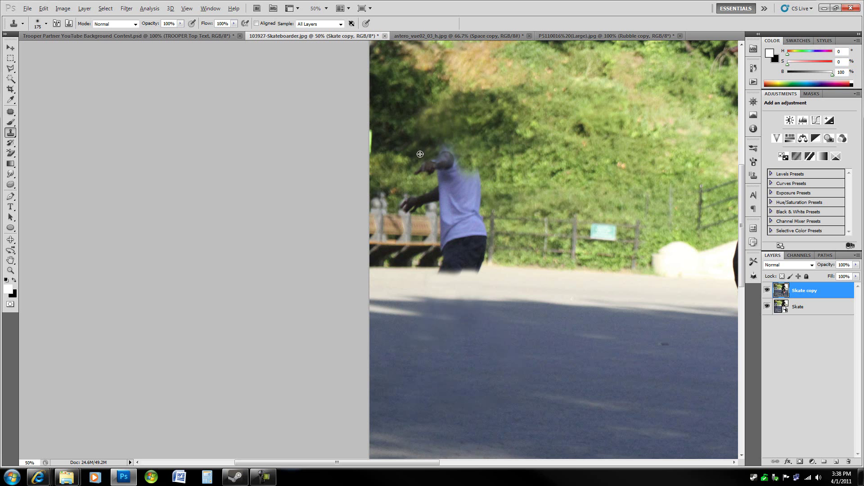
- Clone the surrounding foliage over the roller skater's raised arm and the collar area of his shirt
mouse_move(425, 159)
mouse_down()
mouse_move(443, 155)
mouse_move(463, 173)
mouse_up()
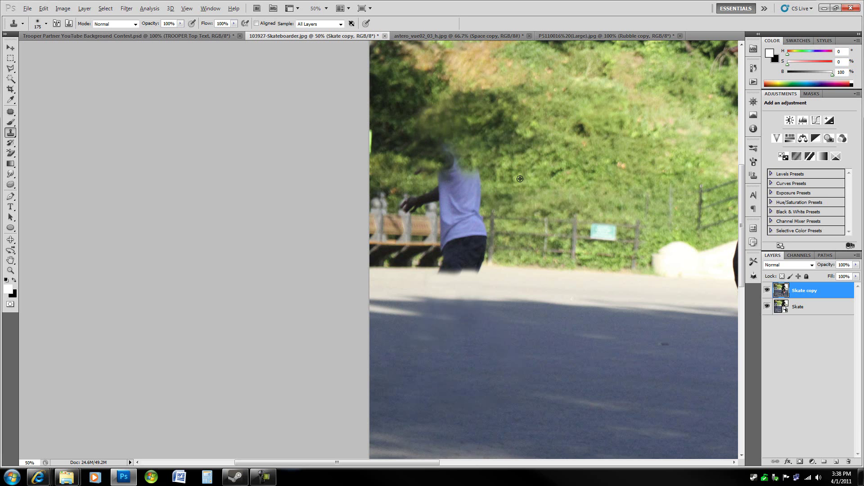
alt+click(488, 168)
click(458, 165)
click(456, 158)
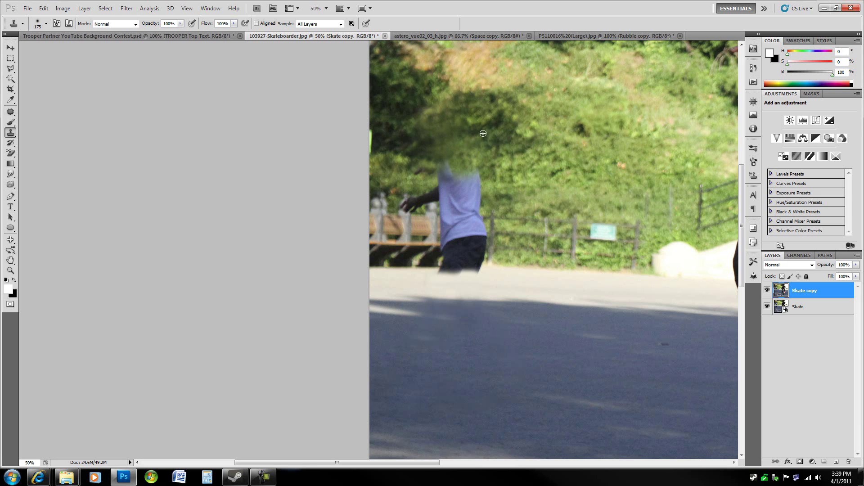
- Sample darker and lighter foliage on either side and clone it over the top edge of the roller skater's shirt
alt+click(407, 132)
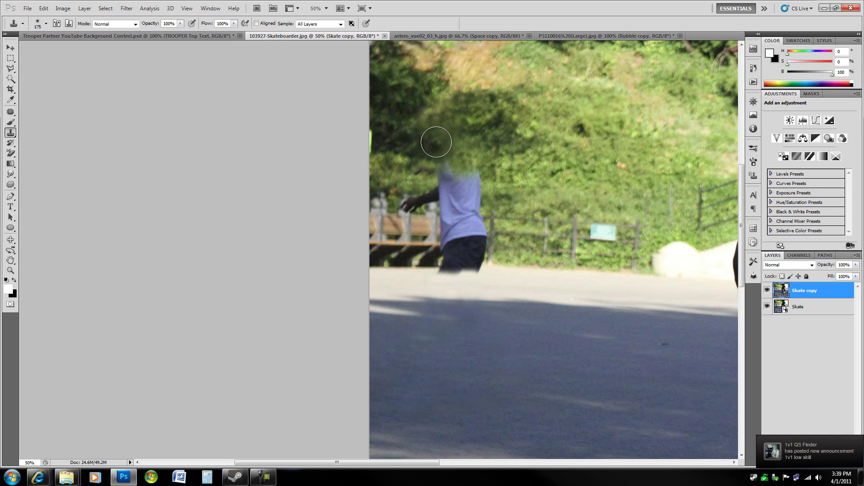
click(436, 140)
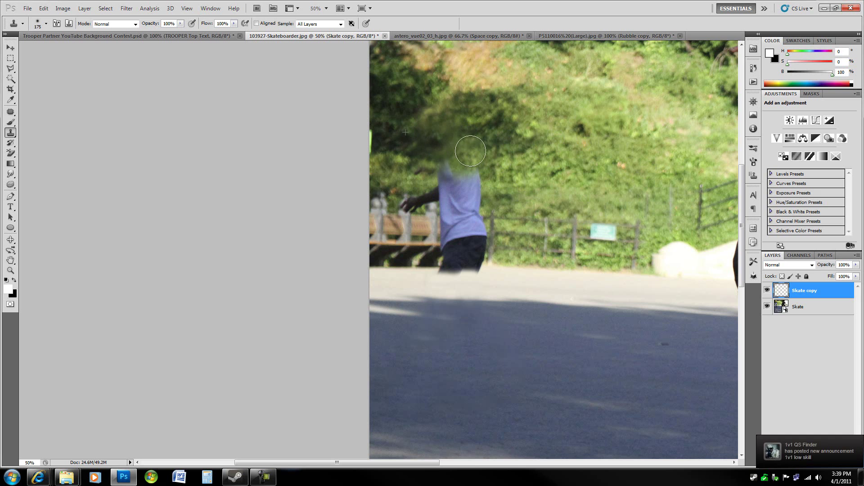
alt+click(484, 186)
click(475, 177)
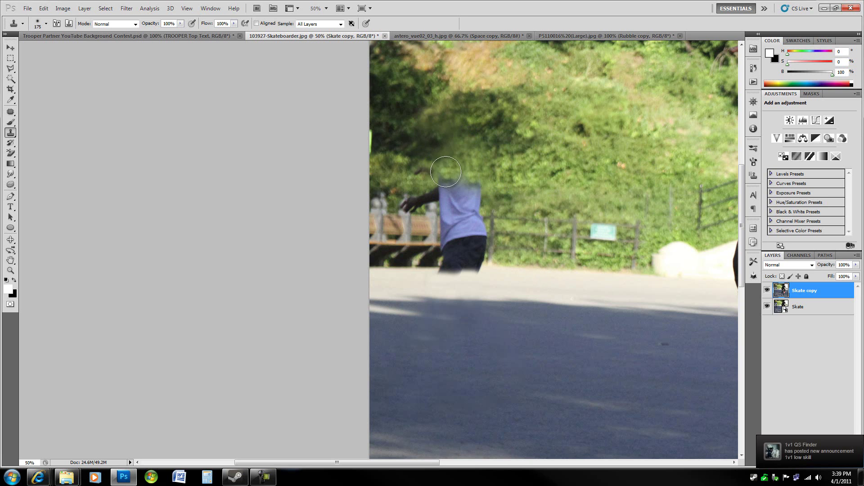
click(445, 169)
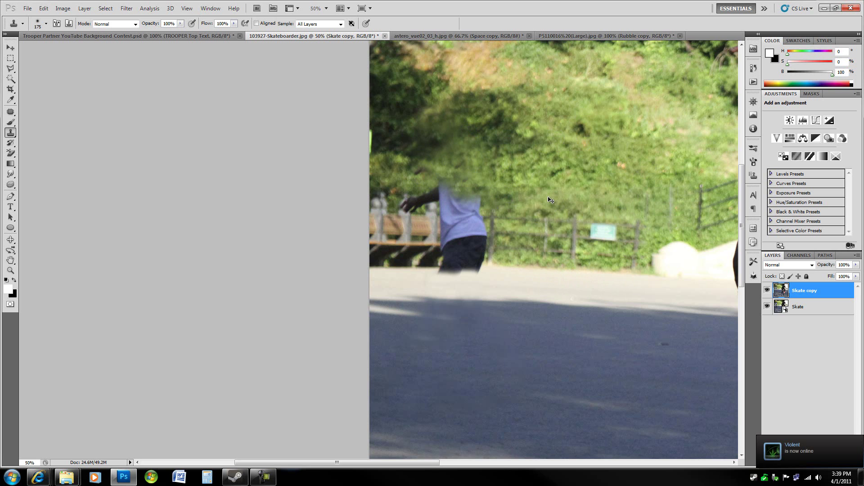
- Reduce the clone brush to 125 px and clone the hedge above the bench over the shoulder remnant of the shirt
key(ctrl+plus)
drag(631, 188, 606, 274)
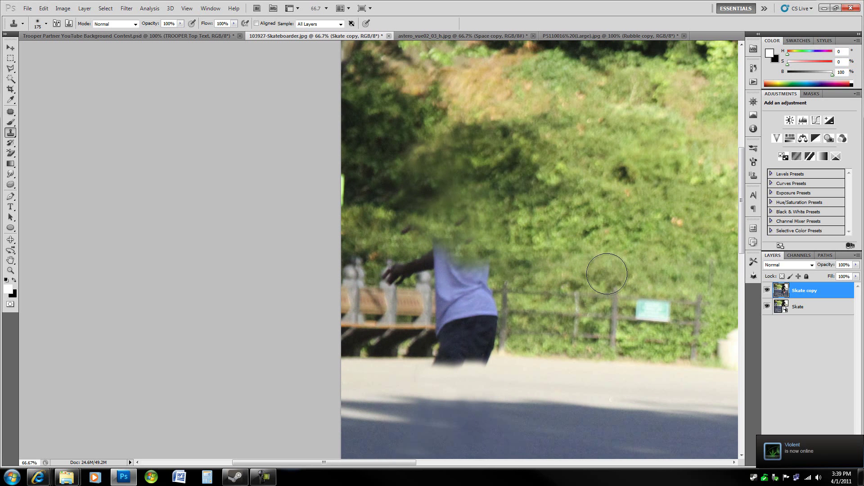
key(ctrl+z)
key(bracketleft)
key(bracketleft)
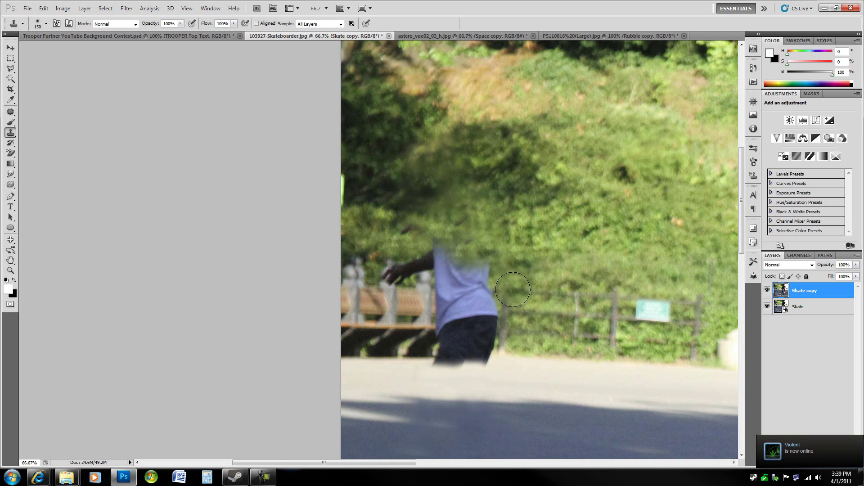
alt+click(403, 245)
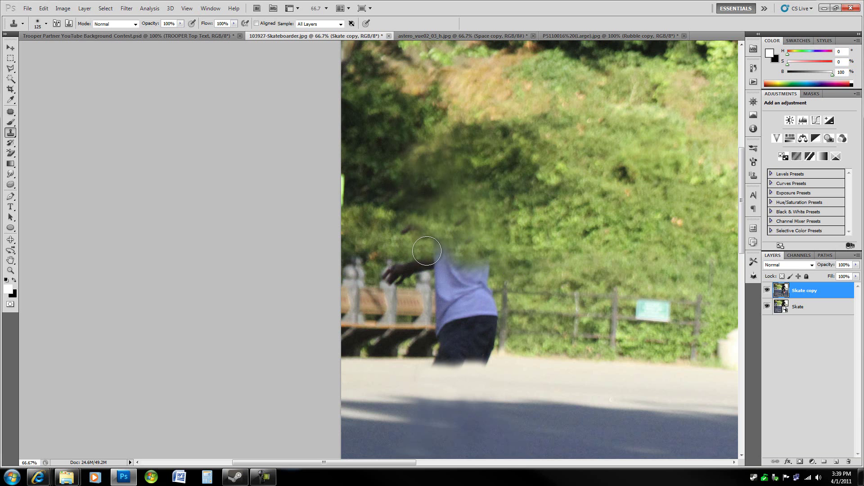
drag(426, 249, 447, 247)
click(498, 247)
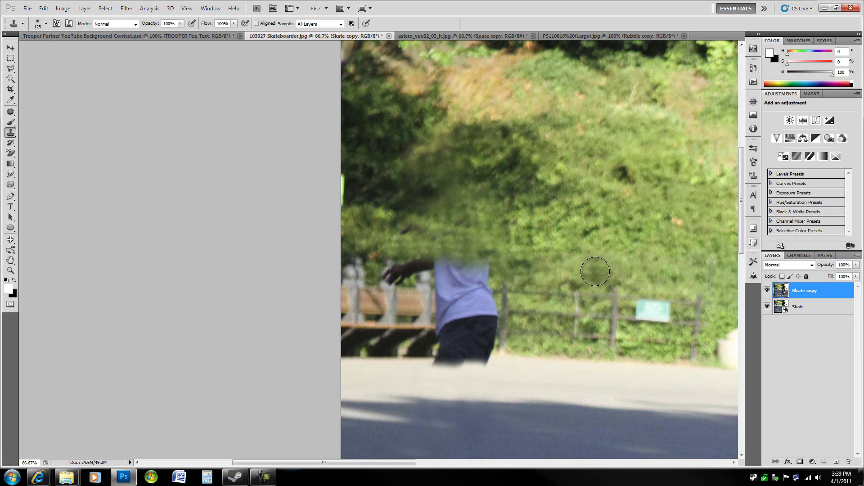
click(700, 292)
key(ctrl+z)
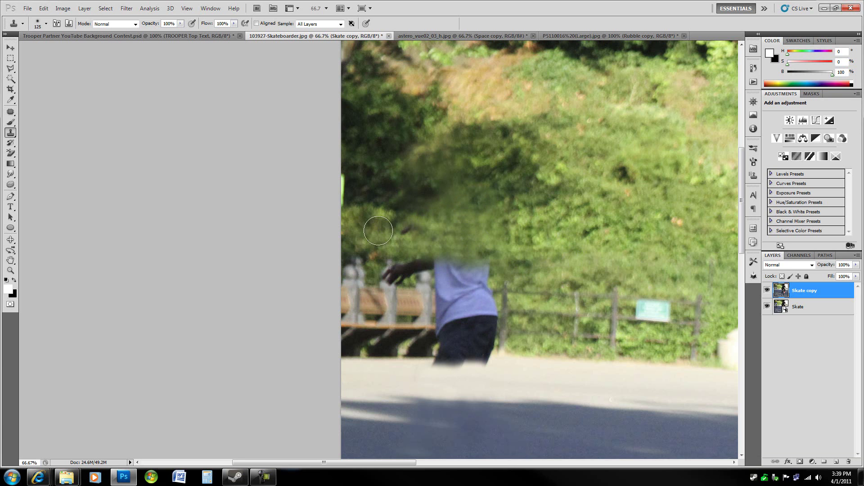
- Clone the hedge and bench posts over the roller skater's outstretched hand and forearm, reducing the brush to 80 px for the posts
mouse_move(417, 238)
mouse_down()
mouse_move(432, 243)
mouse_move(410, 232)
mouse_move(425, 236)
mouse_move(434, 256)
mouse_move(475, 267)
mouse_move(389, 272)
mouse_up()
key(ctrl+z)
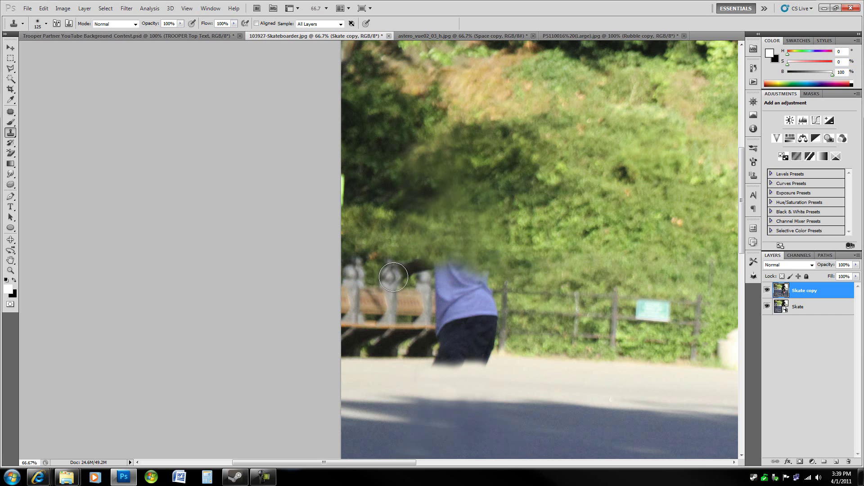
key(bracketleft)
key(bracketleft)
key(bracketleft)
key(bracketleft)
key(bracketleft)
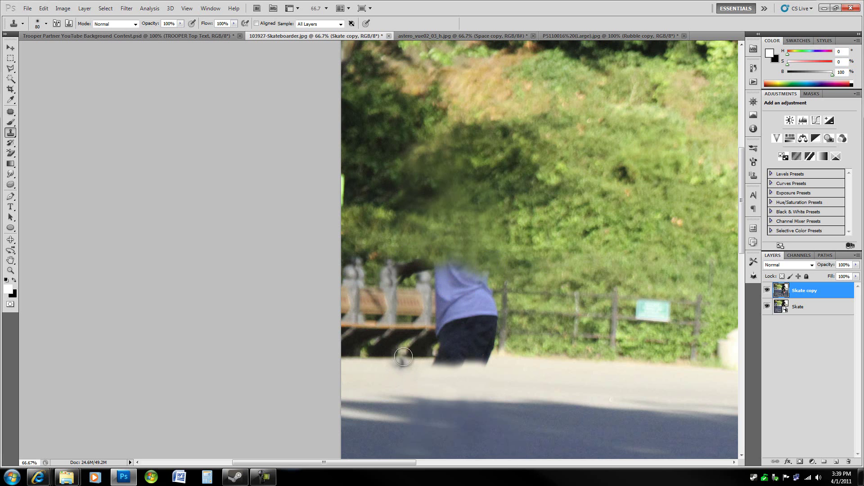
alt+click(354, 285)
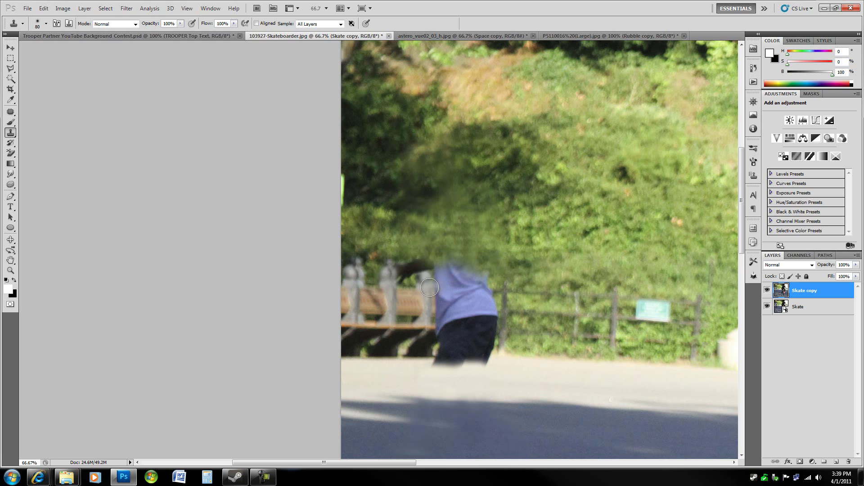
mouse_move(396, 282)
mouse_down()
mouse_move(426, 277)
mouse_move(424, 269)
mouse_move(422, 282)
mouse_up()
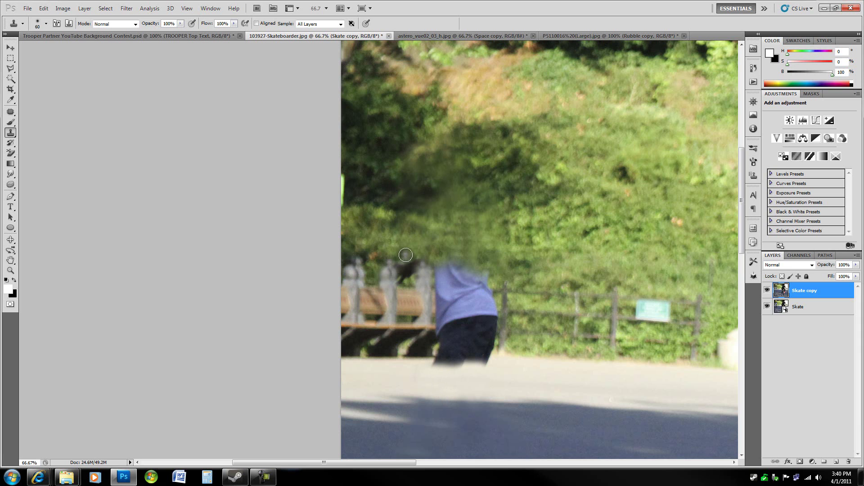
- Clone over the remaining dark arm traces between the bench posts with a 70 px brush
key(bracketright)
drag(414, 284, 406, 281)
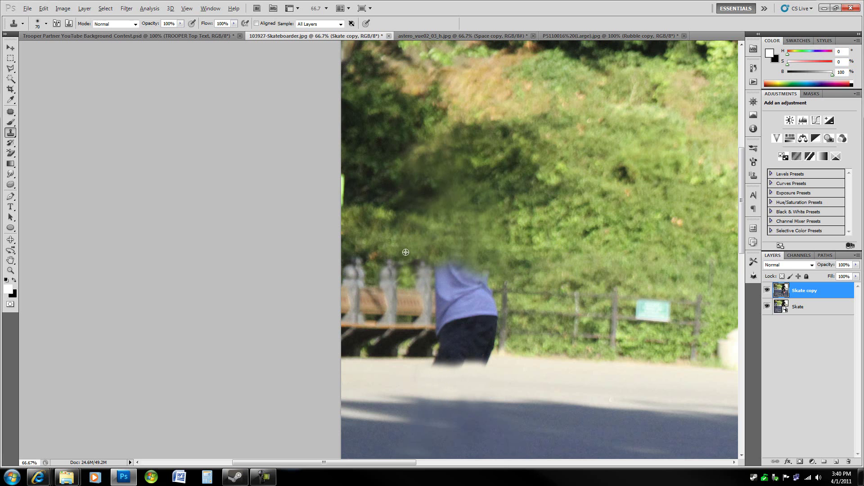
click(404, 263)
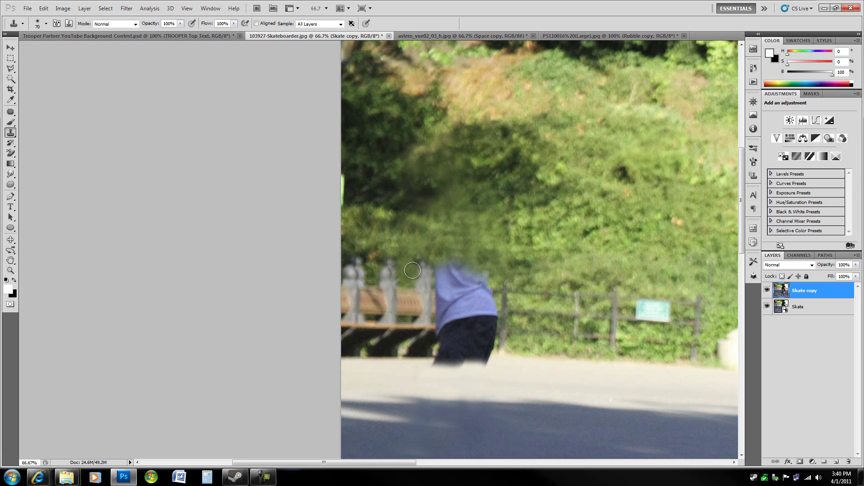
- Sample the hedge behind the fence and clone it across the middle of the roller skater's shirt with a 100 px brush
alt+click(595, 329)
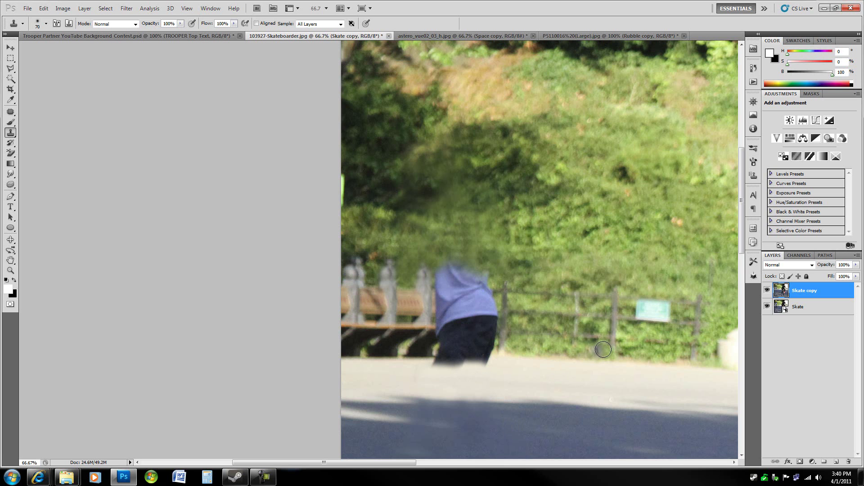
key(bracketright)
key(bracketright)
key(bracketright)
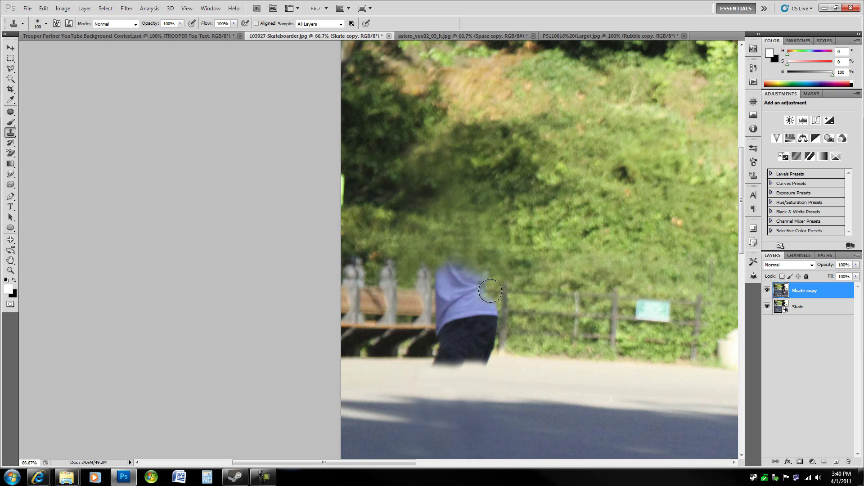
drag(486, 290, 475, 289)
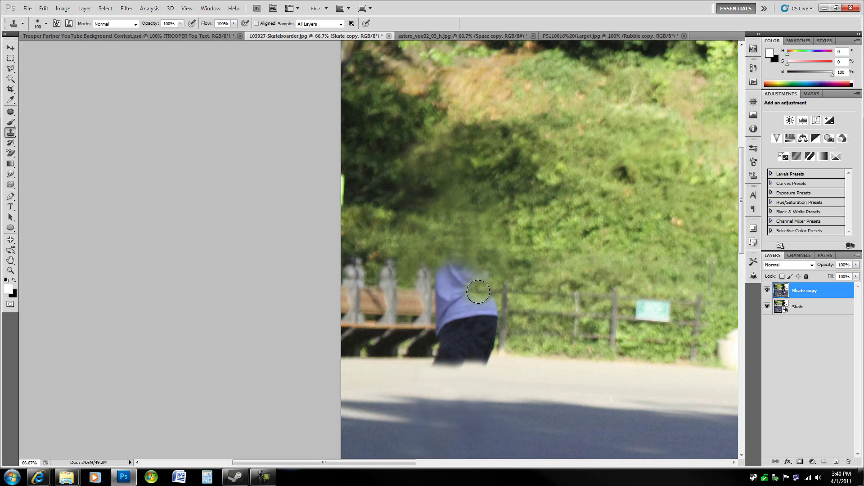
click(476, 289)
alt+click(538, 312)
drag(492, 298, 457, 287)
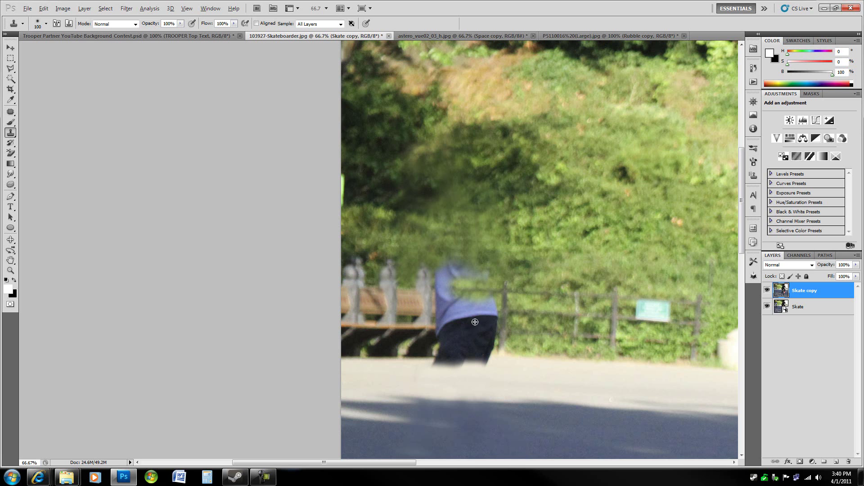
- Clone a fence post over the bench-side edge of the shirt and shorts, and the hedge base over the bottom of the shorts
alt+click(614, 301)
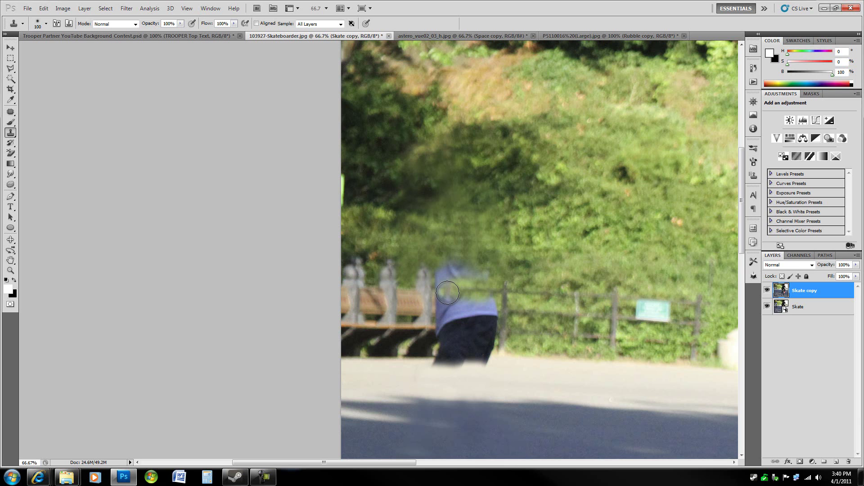
drag(447, 293, 443, 353)
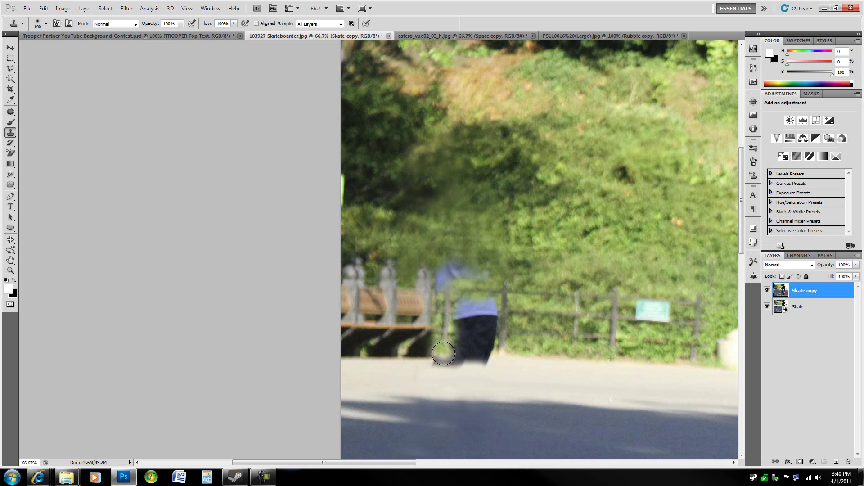
alt+click(543, 357)
drag(487, 351, 440, 351)
key(ctrl+z)
alt+click(544, 356)
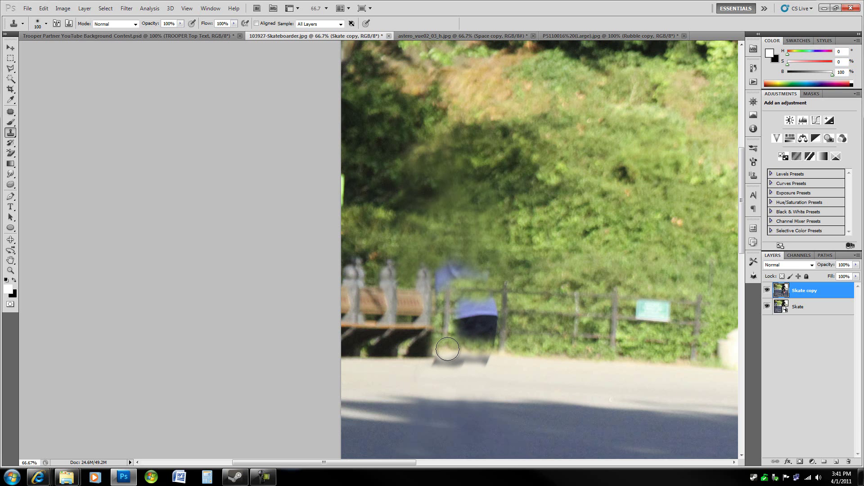
alt+click(562, 354)
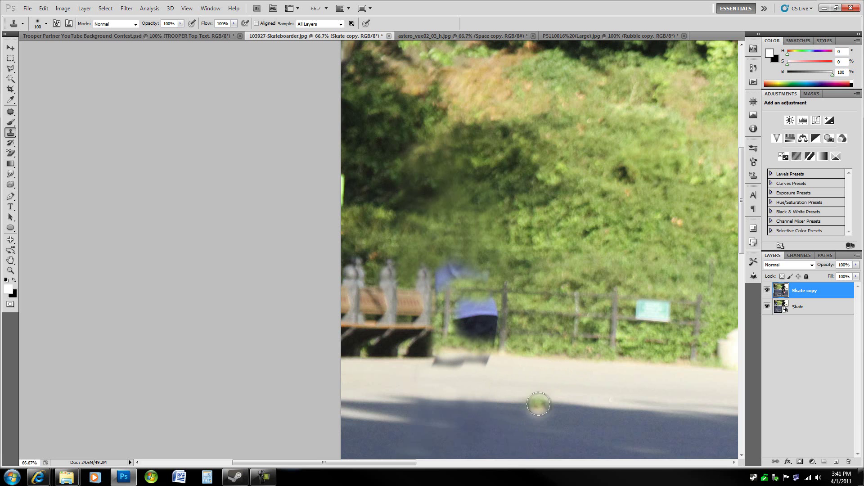
- Reduce the clone brush to 70 px and clone sunlit pavement over the dark strip remaining below the shorts
alt+click(499, 371)
key(bracketleft)
key(bracketleft)
key(bracketleft)
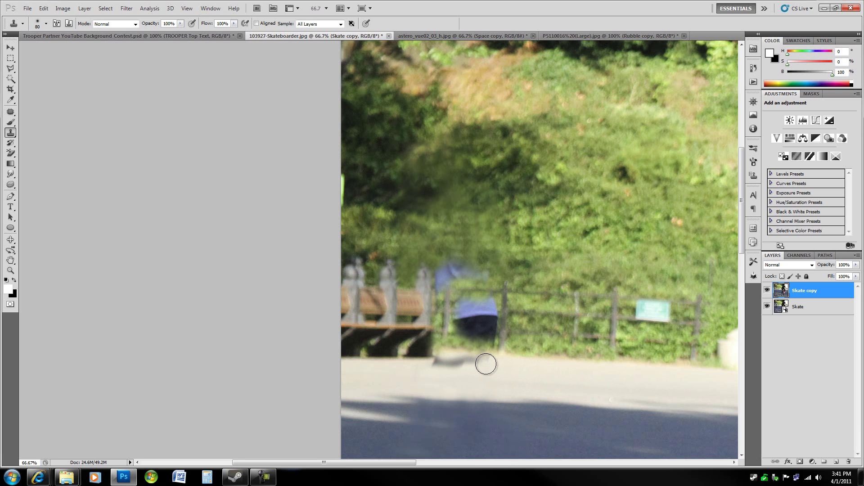
drag(488, 361, 439, 362)
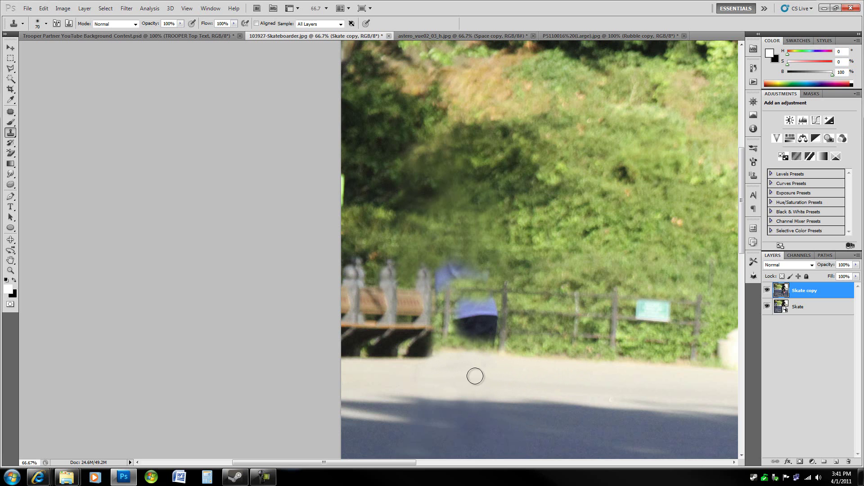
- Clone surrounding hedge over the blue shirt remnant above the fence, beside the last bench post
alt+click(493, 259)
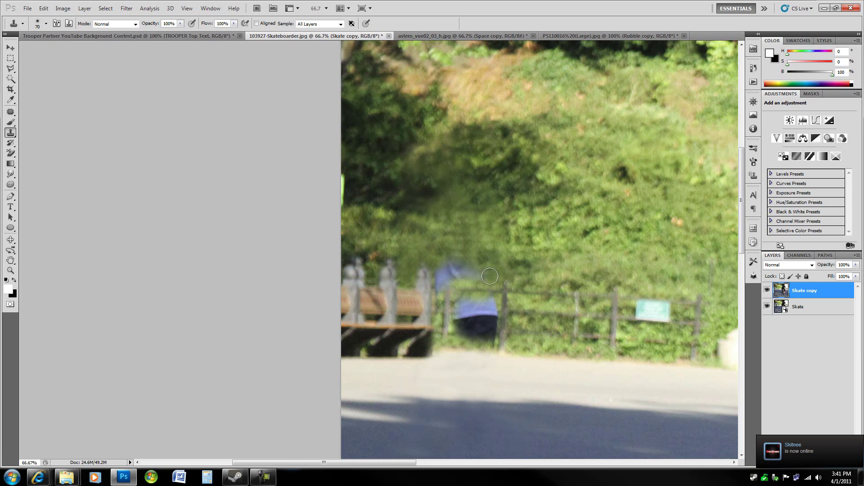
click(489, 277)
alt+click(451, 248)
mouse_move(454, 263)
mouse_down()
mouse_move(454, 273)
mouse_move(477, 274)
mouse_up()
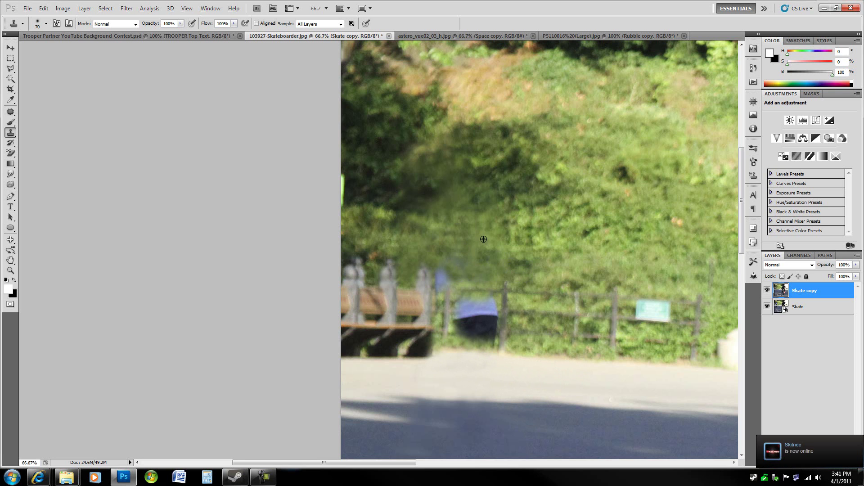
alt+click(522, 242)
click(462, 270)
alt+click(429, 250)
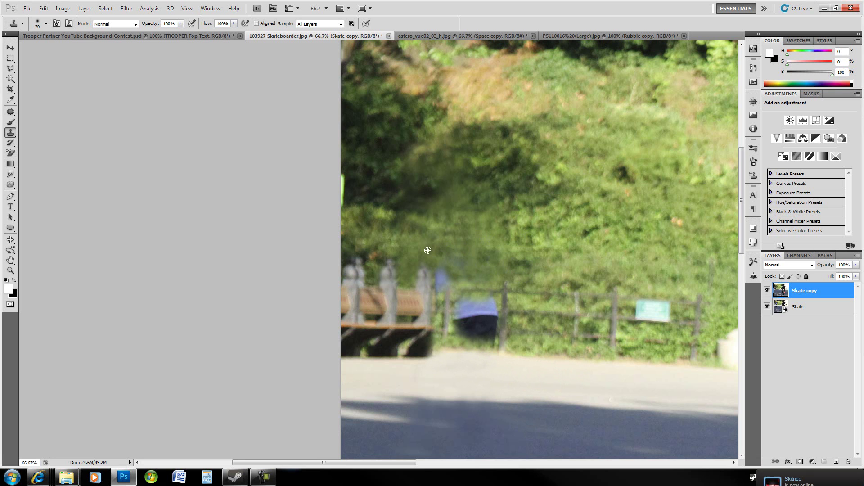
mouse_move(458, 270)
mouse_down()
mouse_move(477, 265)
mouse_move(438, 288)
mouse_move(450, 272)
mouse_up()
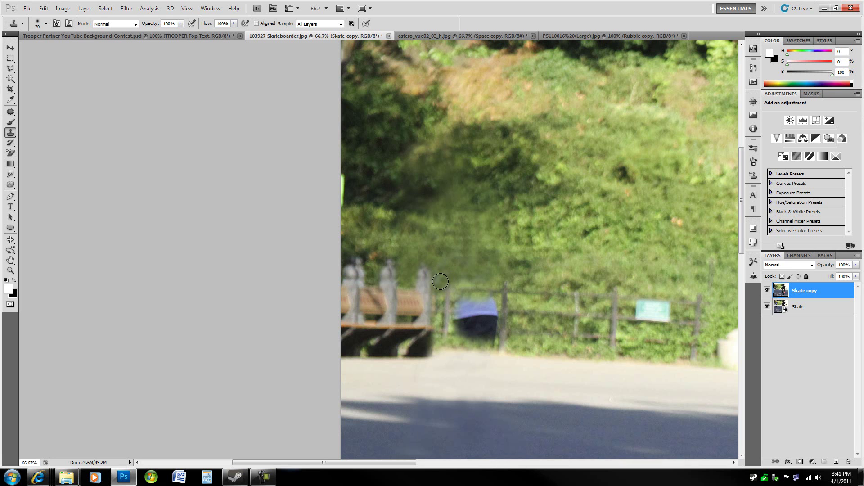
alt+click(472, 224)
click(448, 275)
- Clone foliage from between the neighbouring fence rails over the upper part of the shirt remnant and the dark shorts
alt+click(519, 303)
click(490, 303)
click(478, 302)
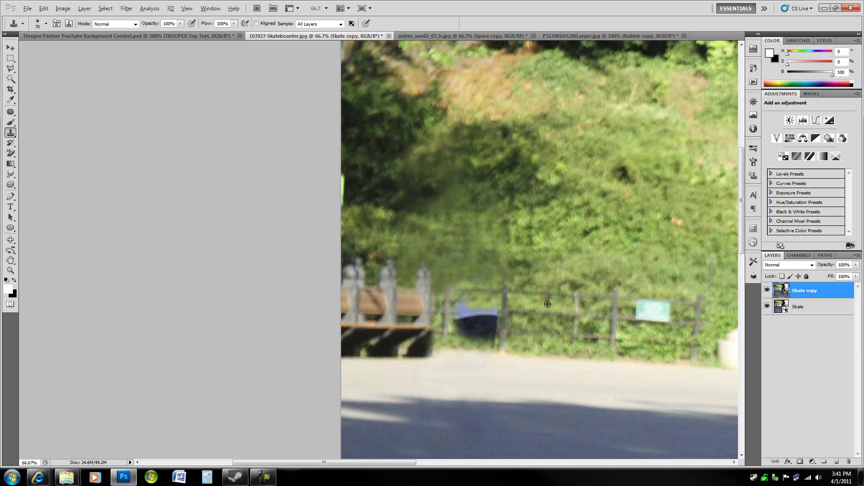
click(464, 302)
alt+click(525, 324)
click(488, 320)
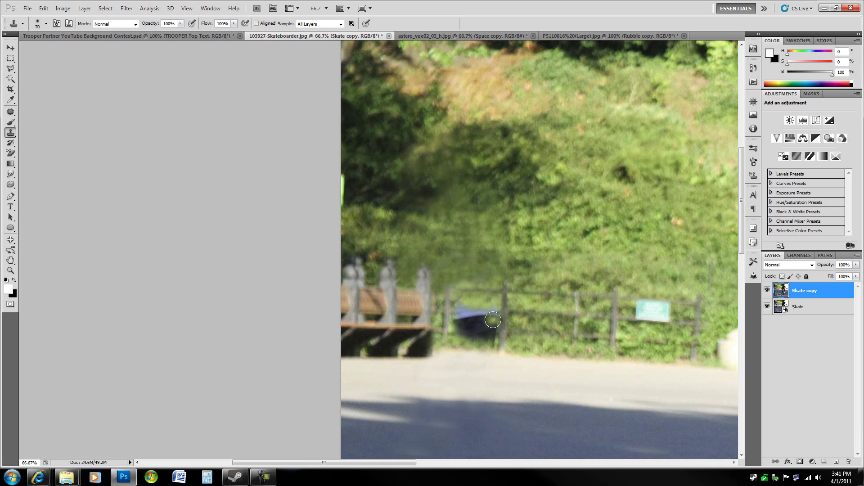
click(468, 319)
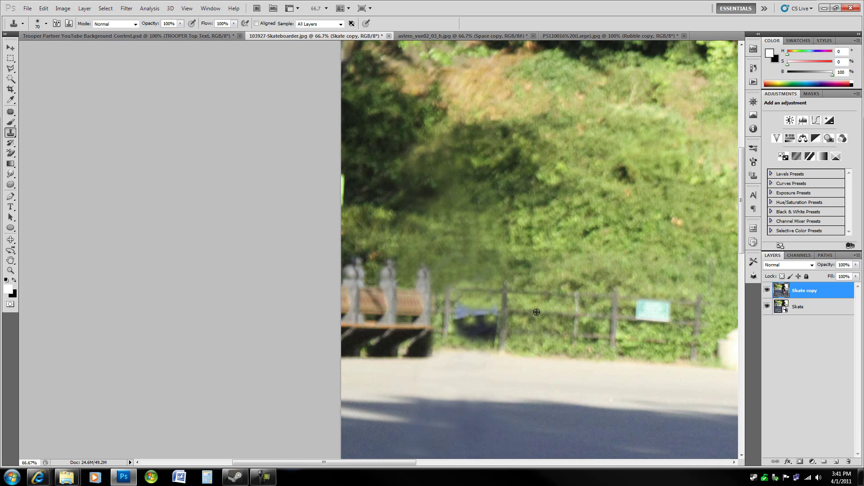
- Clone the middle fence rail across the remaining blue shirt band between the two nearest posts
drag(495, 310, 486, 311)
key(ctrl+z)
drag(465, 312, 460, 311)
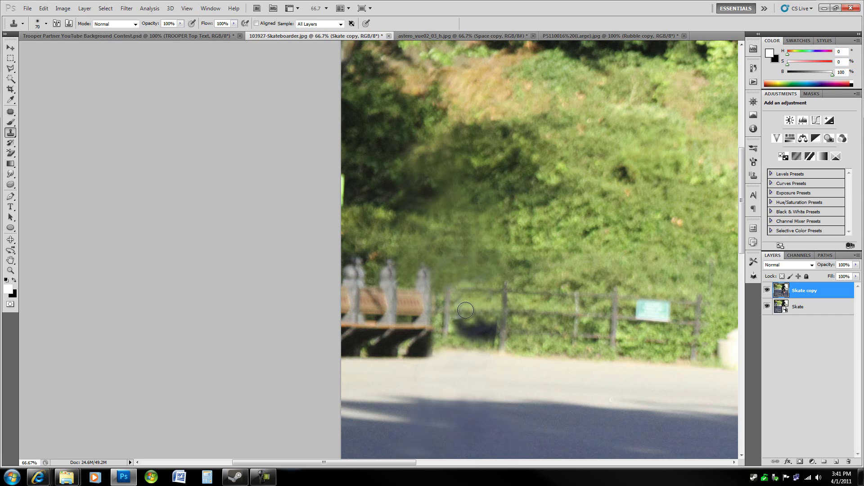
drag(464, 311, 451, 311)
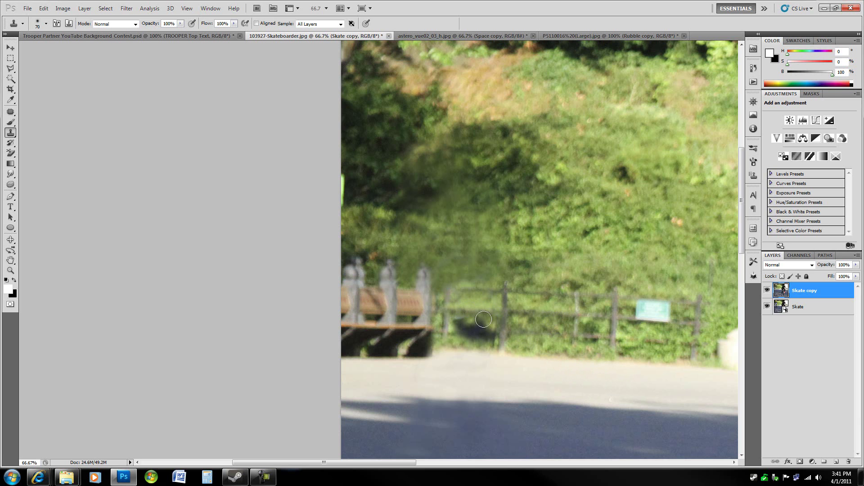
- Clone fence foliage over the last dark shorts remnant and extend the lower fence rail across the gap
mouse_move(483, 320)
mouse_down()
mouse_move(455, 322)
mouse_move(536, 323)
mouse_move(551, 312)
mouse_move(547, 302)
mouse_move(495, 312)
mouse_move(480, 326)
mouse_move(459, 321)
mouse_move(491, 324)
mouse_move(491, 350)
mouse_move(504, 333)
mouse_move(538, 333)
mouse_move(454, 330)
mouse_move(477, 333)
mouse_up()
alt+click(546, 302)
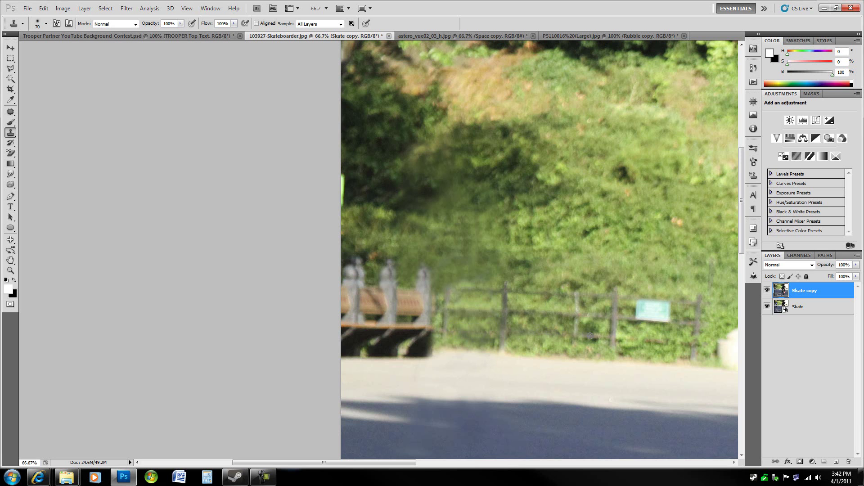
click(490, 332)
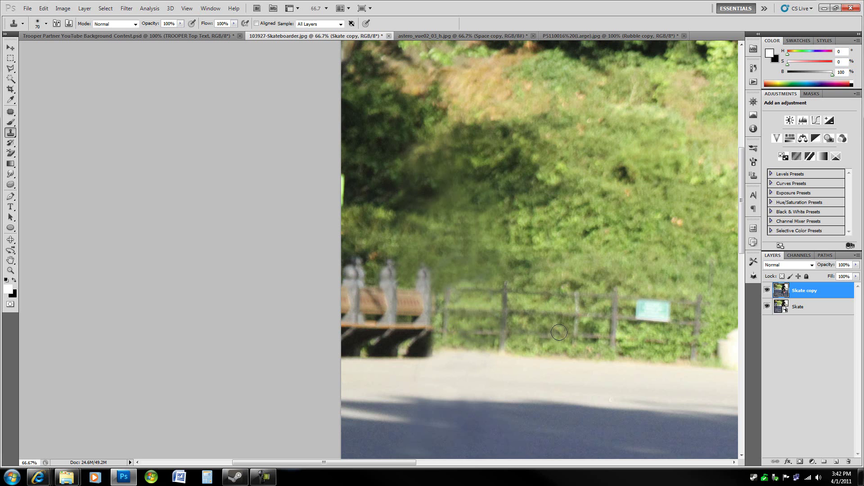
alt+click(568, 339)
click(481, 332)
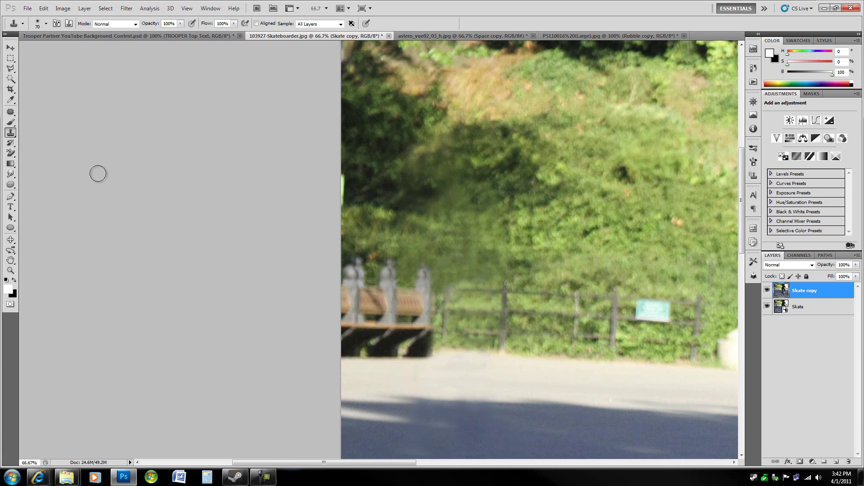
- Use the Patch tool to copy a half-oval of sharp hedge onto the smeared foliage above the bench, and deselect it
click(10, 112)
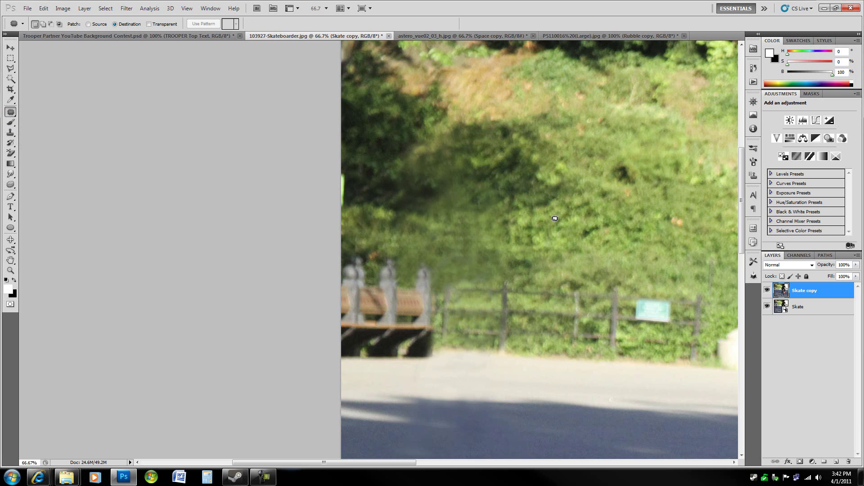
mouse_move(561, 212)
mouse_down()
mouse_move(573, 236)
mouse_move(464, 238)
mouse_up()
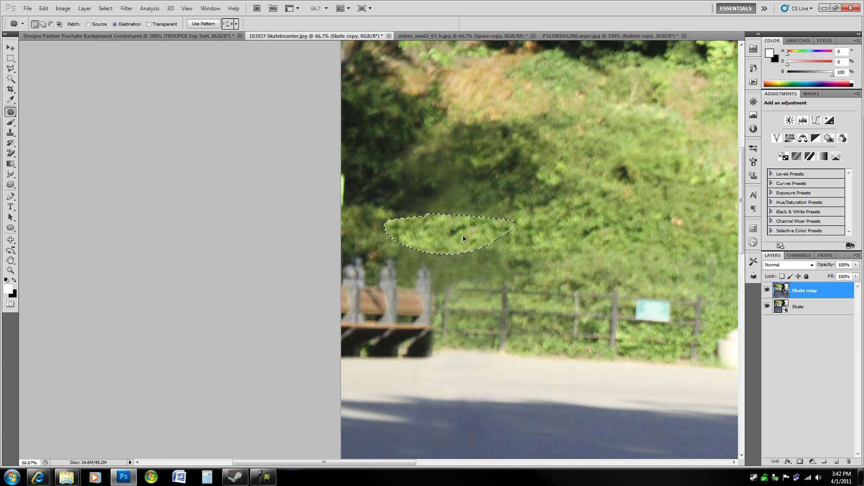
key(ctrl+d)
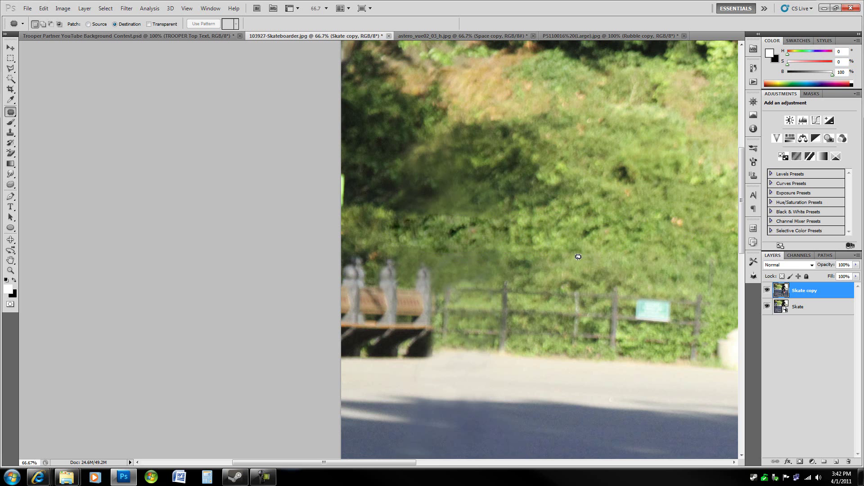
- Outline a hedge strip above the fence, feather it by 10 pixels and patch it twice over the smeared foliage above the bench
drag(521, 274, 516, 264)
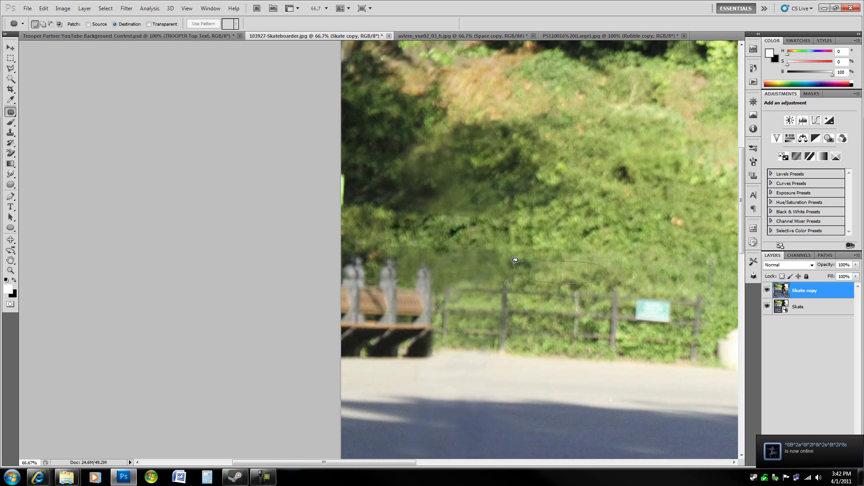
key(shift+F6)
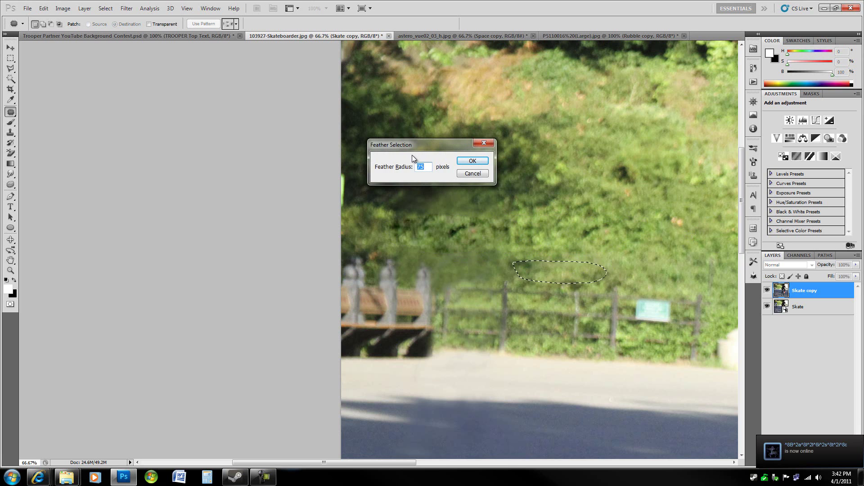
text(10)
key(Return)
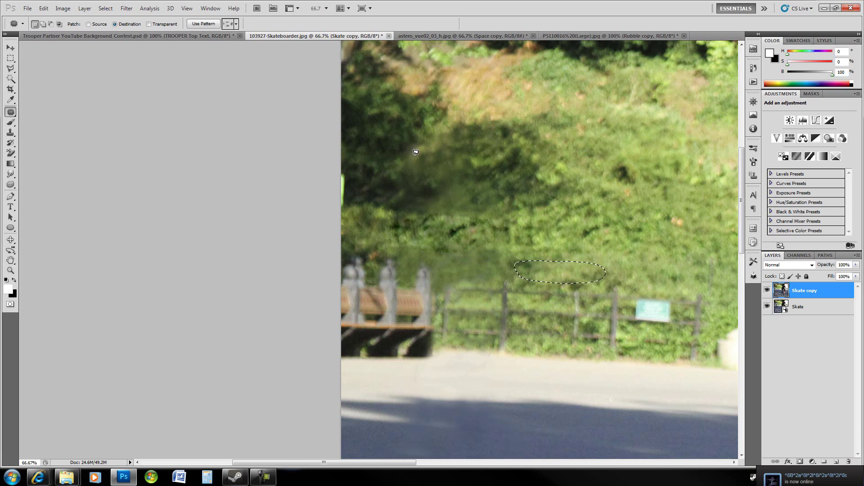
drag(570, 277, 480, 266)
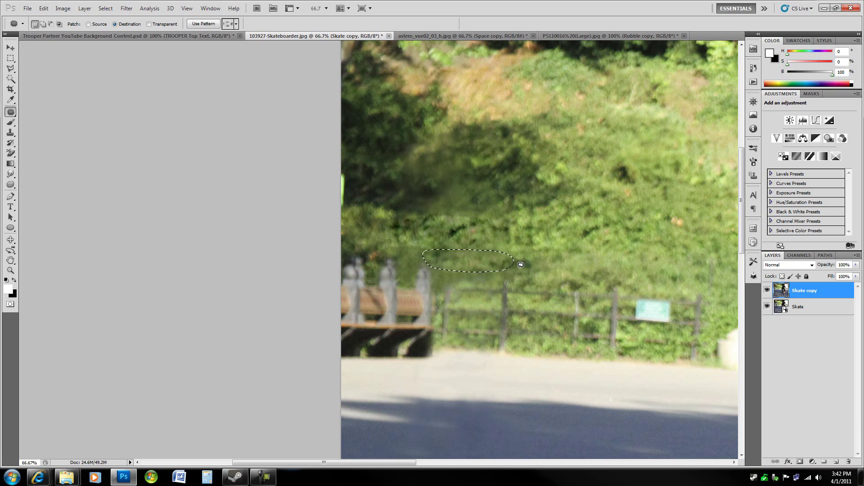
drag(495, 262, 459, 262)
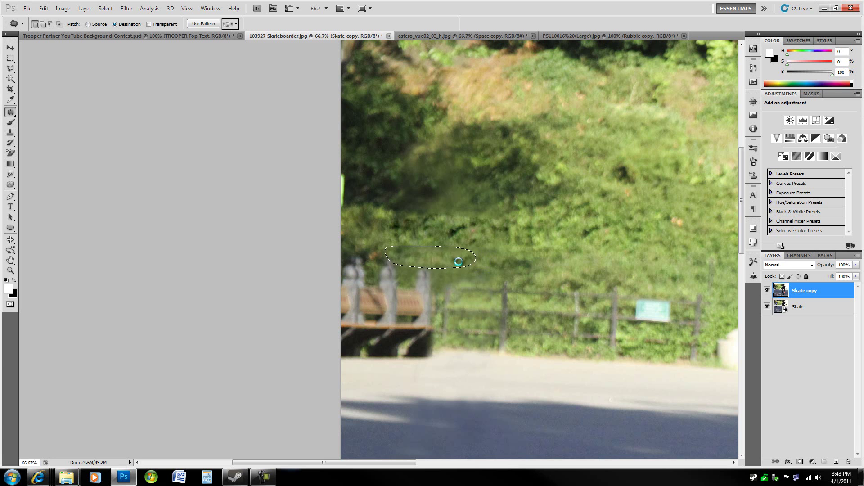
key(ctrl+d)
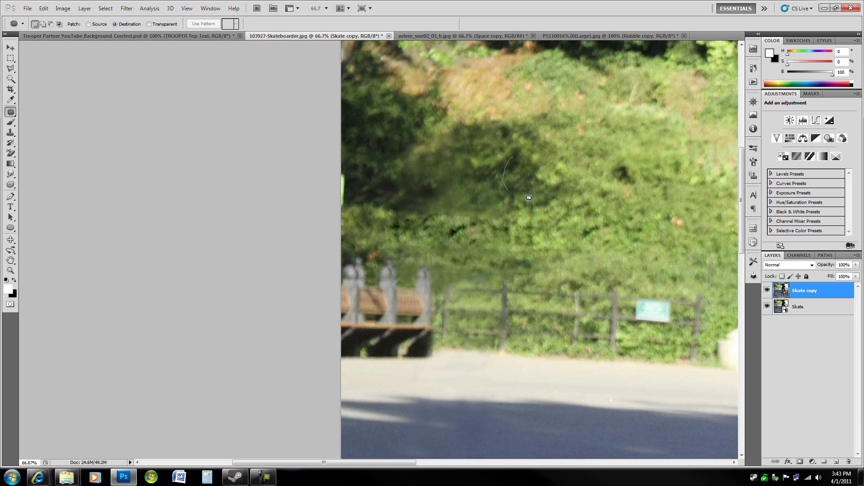
- Outline an oval of ivy at the shadow's edge, feather it by 10 pixels and patch it over the dark foliage above the bench
drag(517, 167, 514, 162)
mouse_move(548, 188)
mouse_down()
mouse_move(479, 183)
mouse_move(460, 203)
mouse_up()
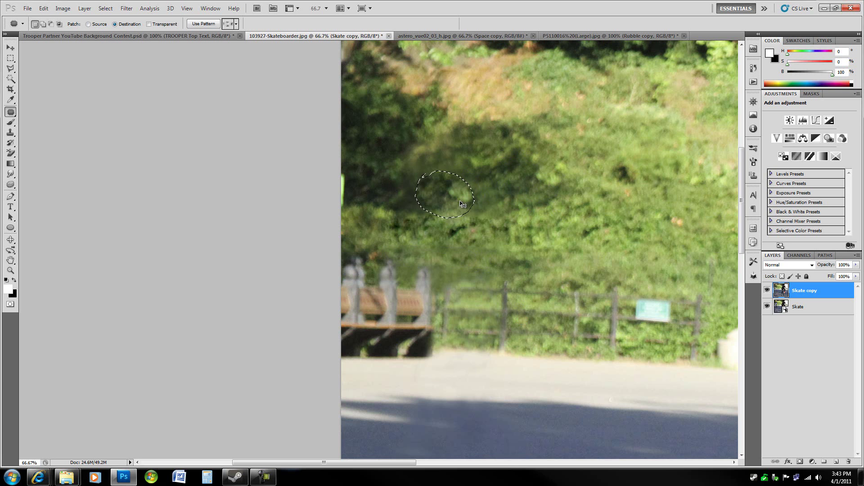
key(ctrl+d)
key(ctrl+alt+z)
key(ctrl+alt+z)
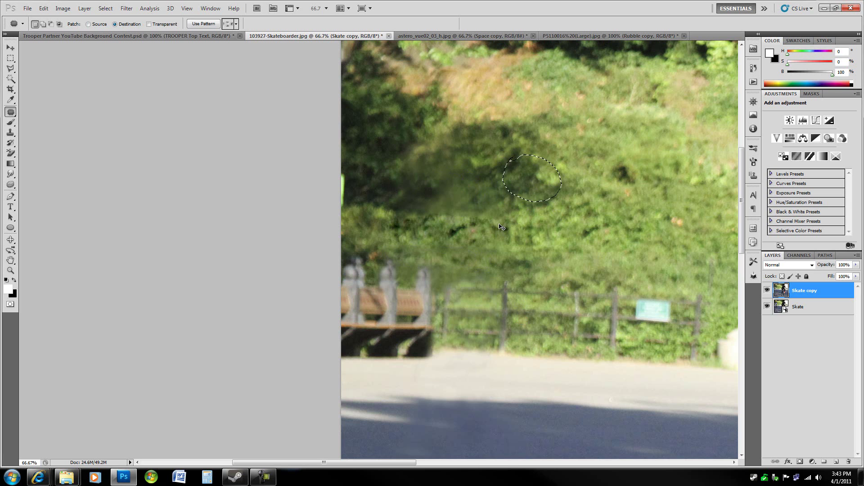
key(shift+F6)
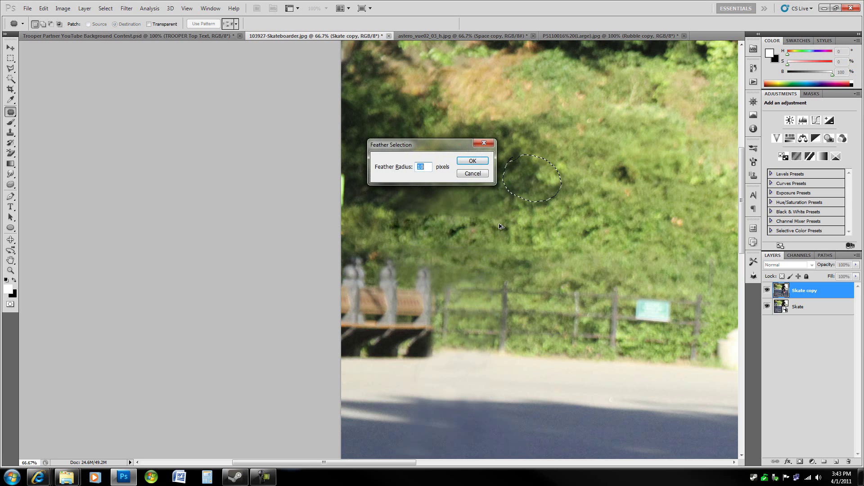
key(Return)
drag(534, 180, 395, 195)
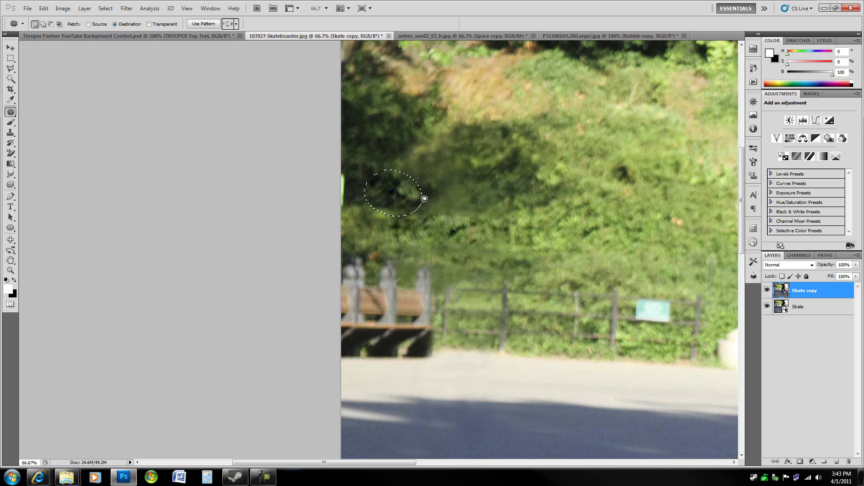
- Try to repeat the oval patch on the blurred foliage beside the dark bush
drag(404, 202, 440, 202)
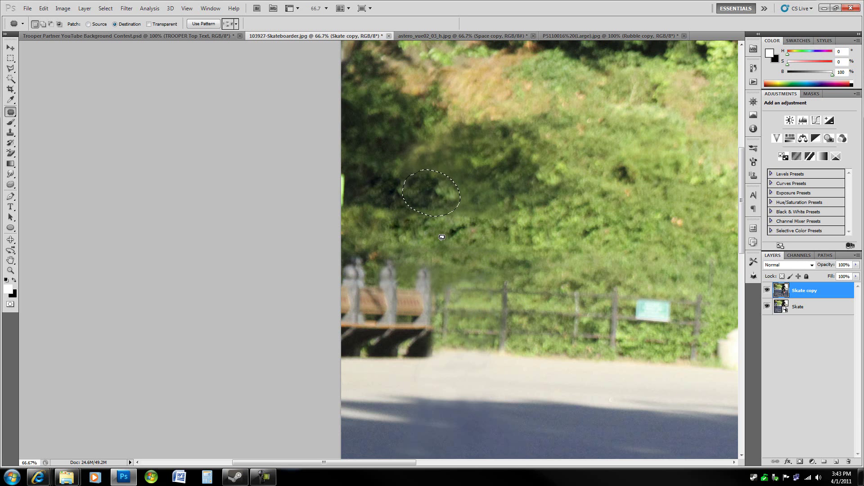
click(452, 228)
key(ctrl+alt+z)
key(ctrl+alt+z)
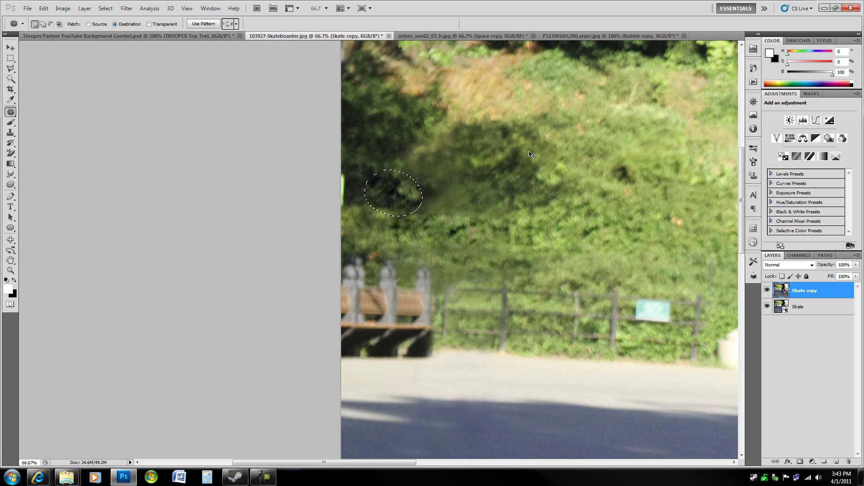
- Outline a new tall oval of shaded hedge and patch it over the blurred foliage beside the dark bush
click(515, 194)
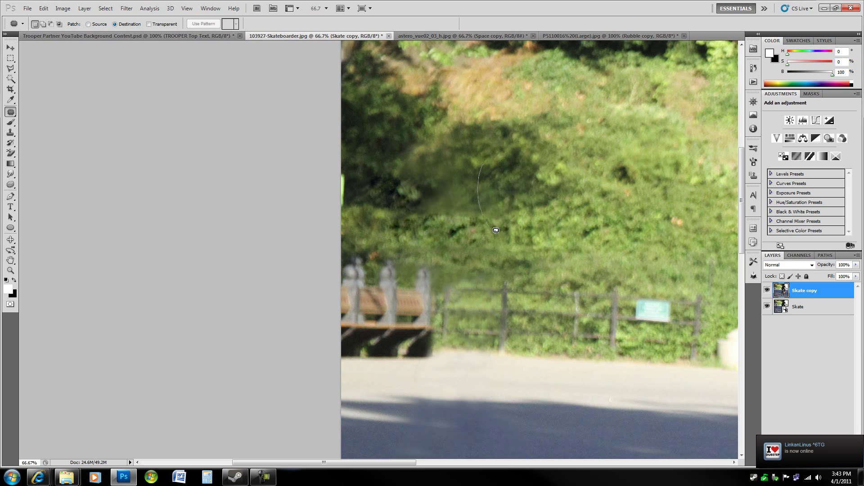
drag(480, 166, 480, 166)
drag(501, 195, 464, 189)
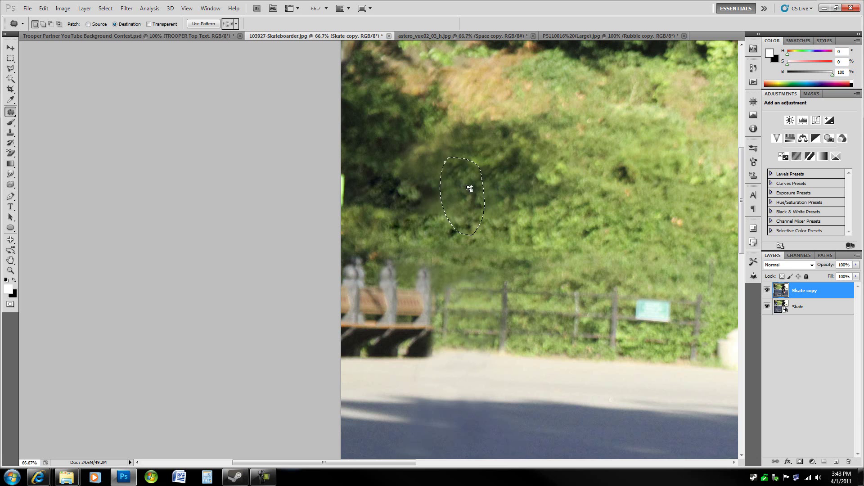
- Drop the old selection, outline another oval of shaded hedge, patch it over the remaining blur beside the dark bush and deselect
key(ctrl+d)
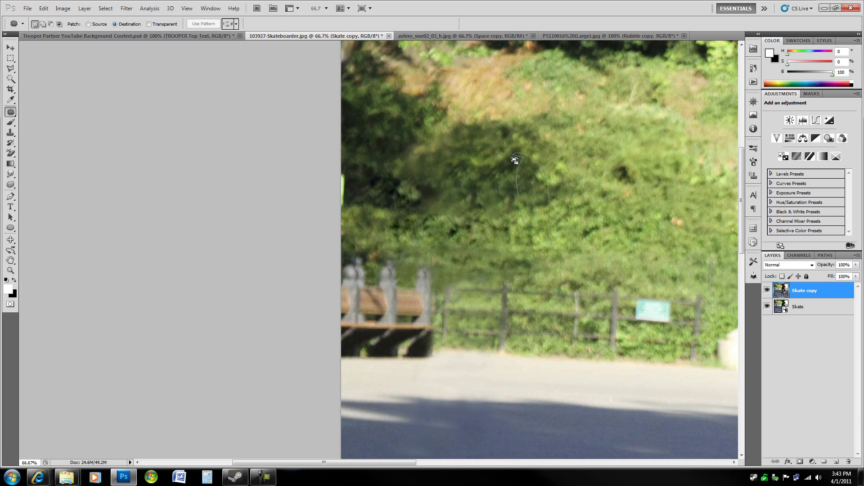
drag(515, 160, 442, 194)
key(ctrl+d)
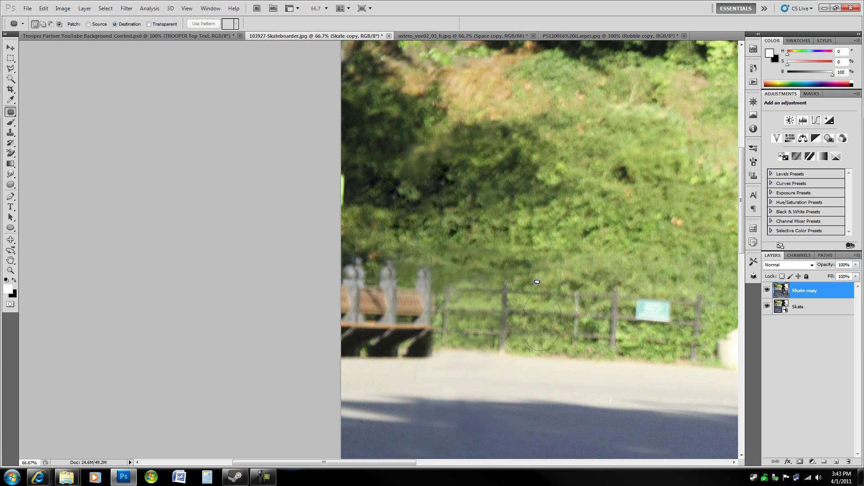
- Outline a tall oval of hedge between the fence posts, patch it over the blurred fence section beside the bench and deselect
drag(537, 282, 537, 283)
drag(548, 320, 480, 317)
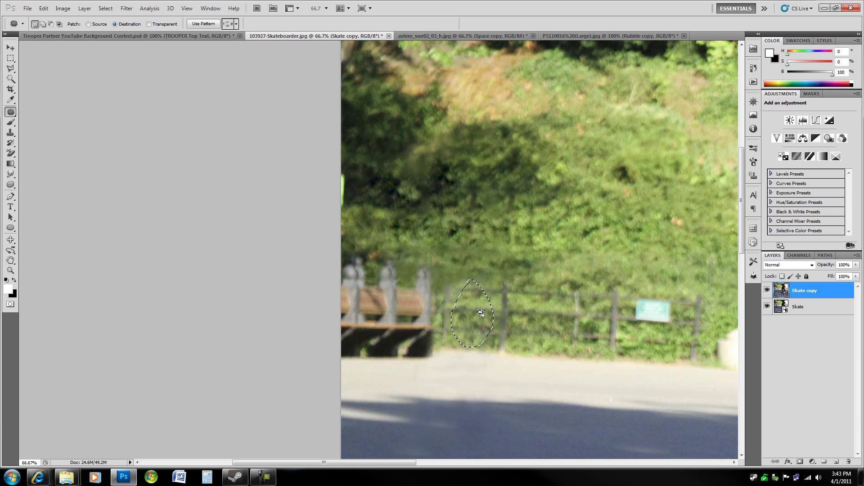
key(ctrl+d)
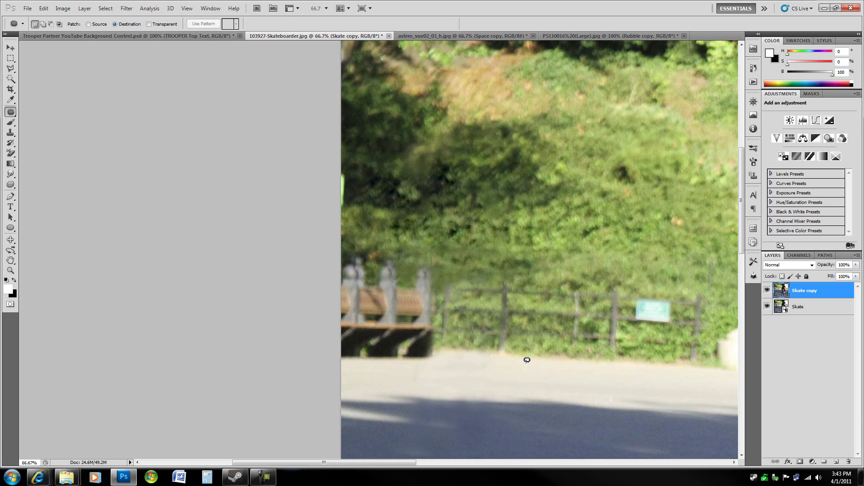
key(m)
key(ctrl+minus)
key(ctrl+minus)
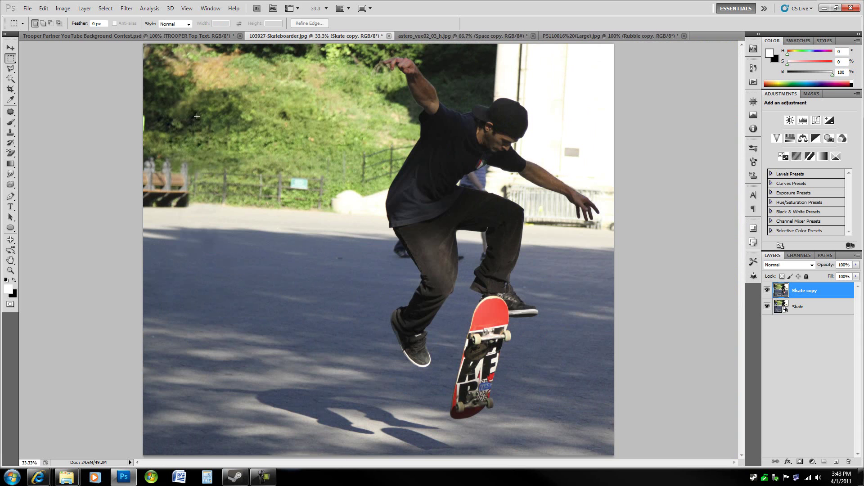
click(11, 113)
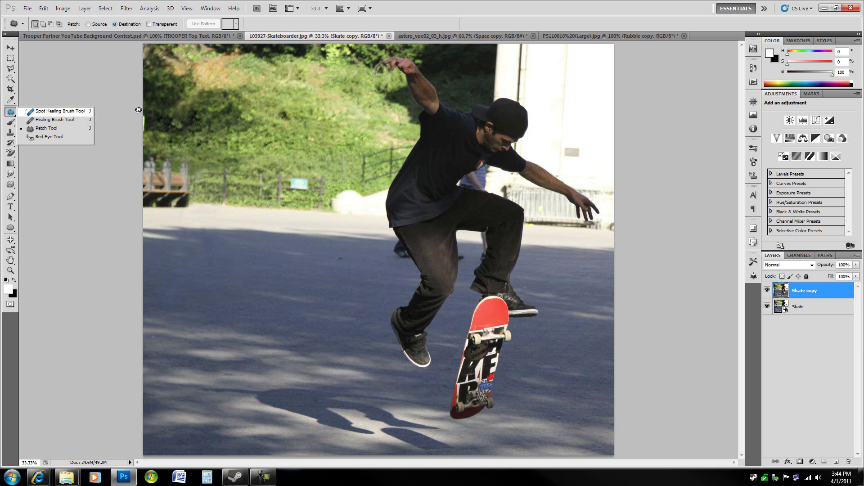
key(m)
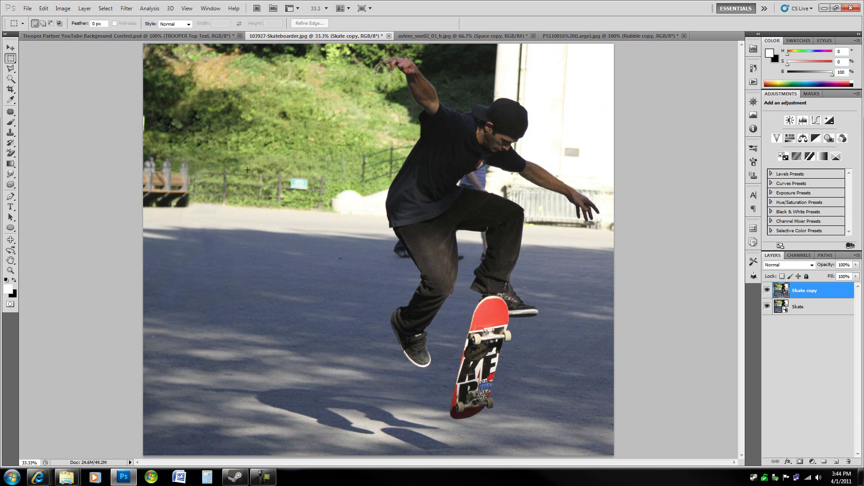